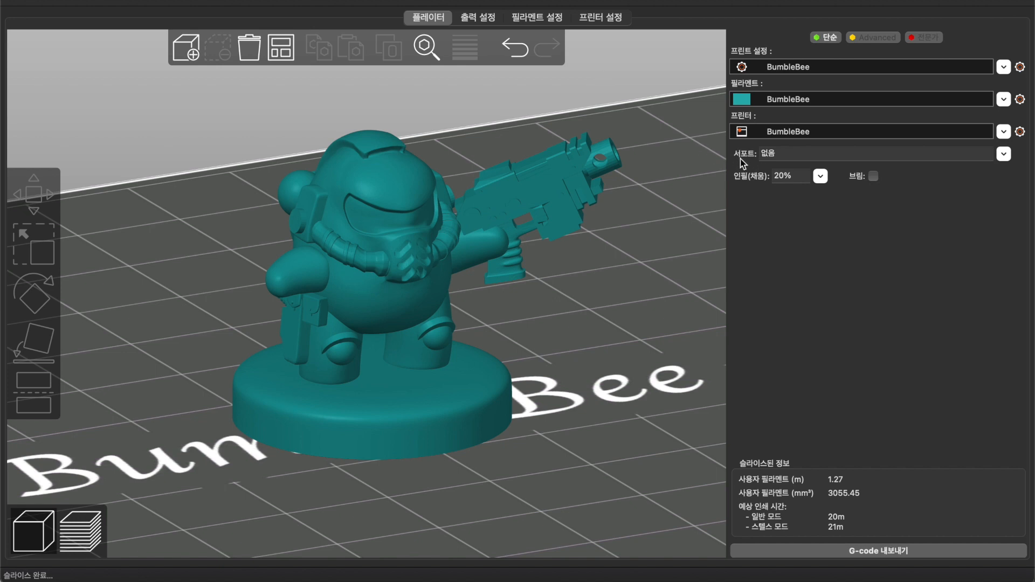
pyautogui.click(1003, 155)
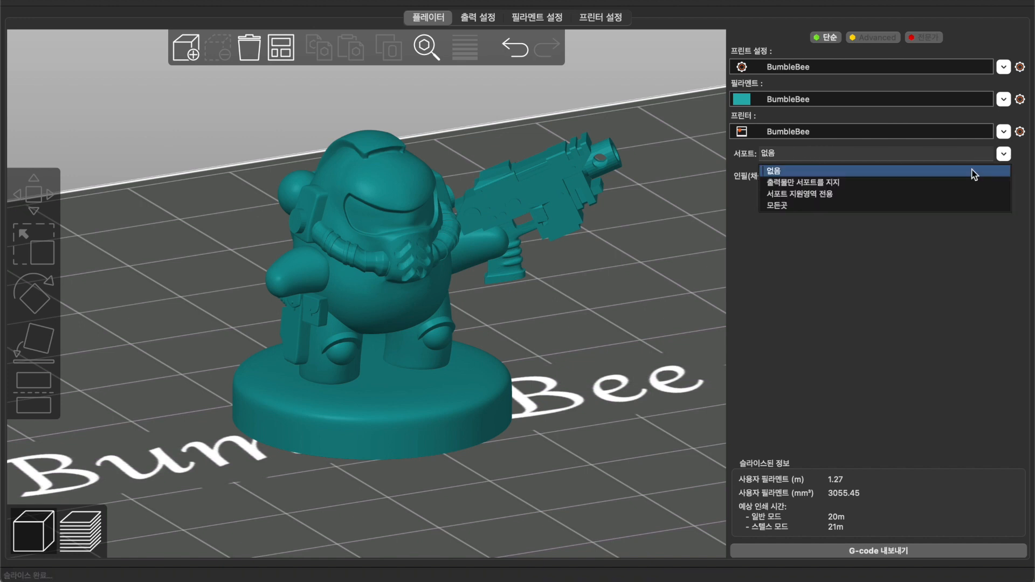
pyautogui.click(834, 261)
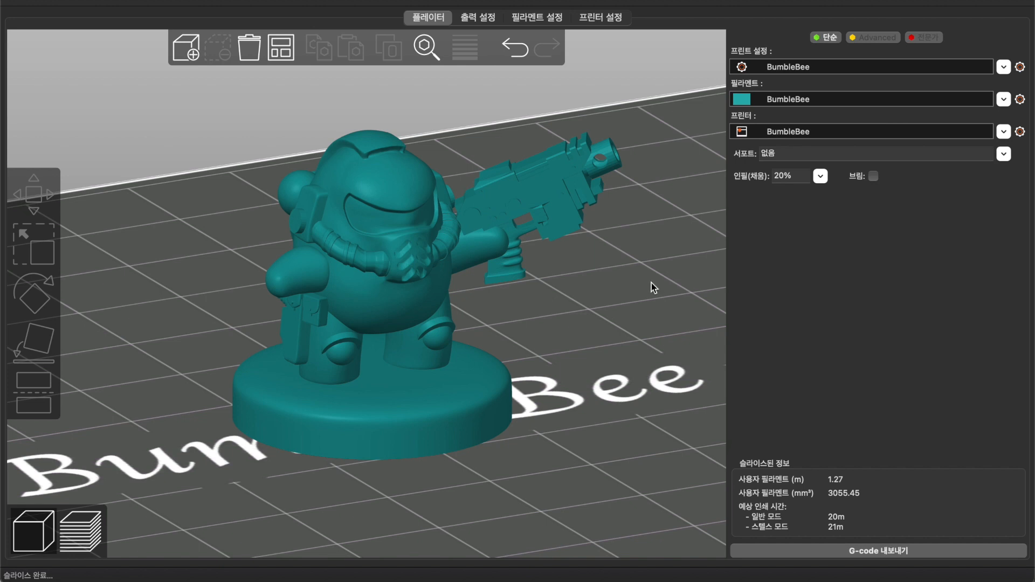
# Open the print settings and compare the options offered in expert mode with those in simple mode.
pyautogui.click(474, 17)
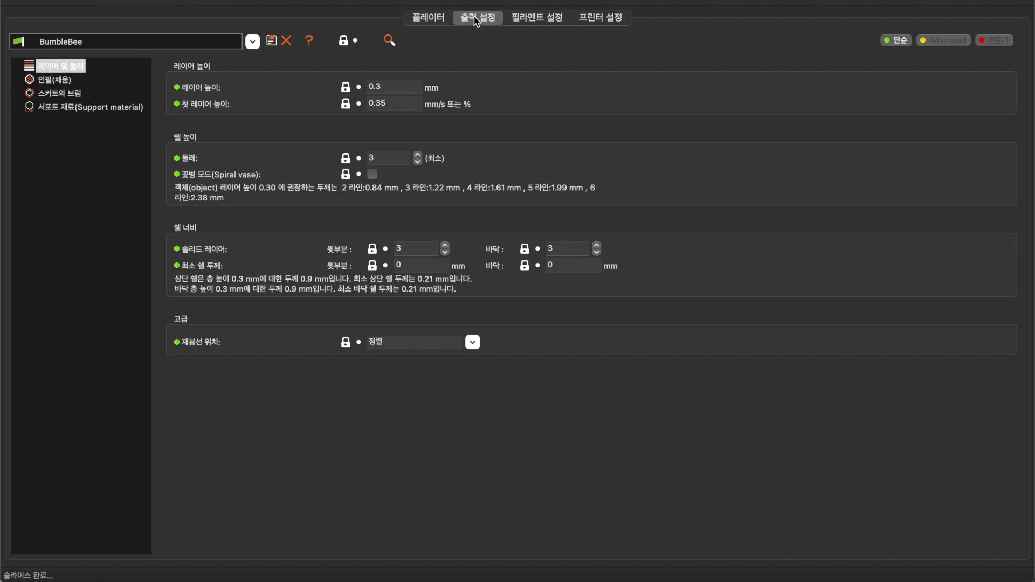
pyautogui.click(1006, 43)
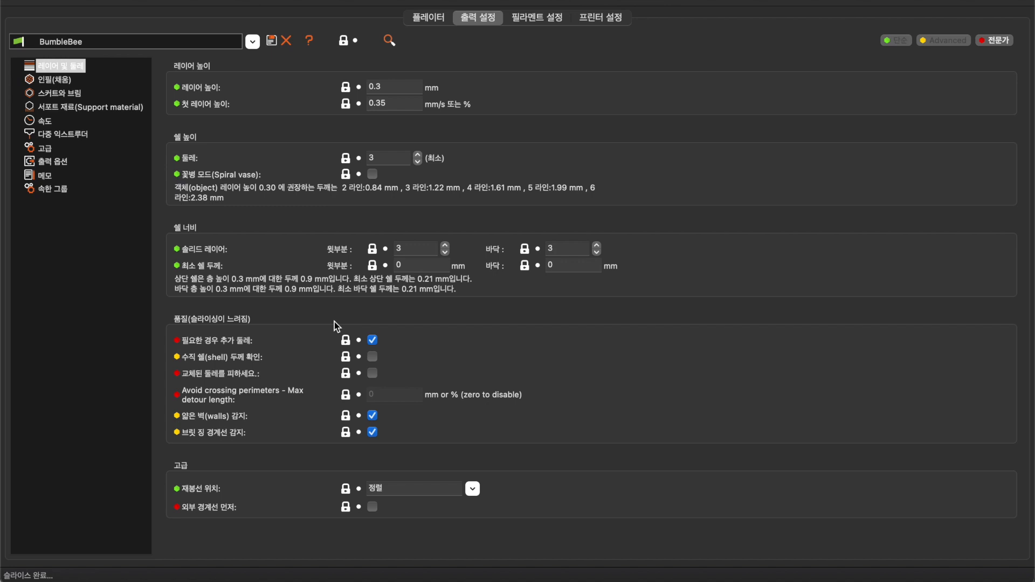
pyautogui.click(907, 41)
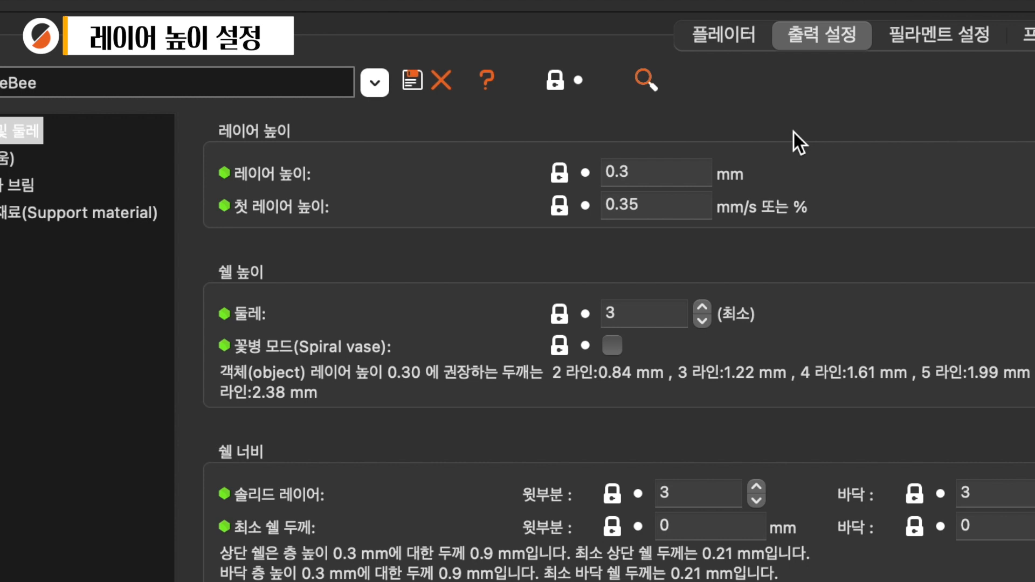
# Set the layer height to 0.2 mm in the print settings.
pyautogui.click(659, 169)
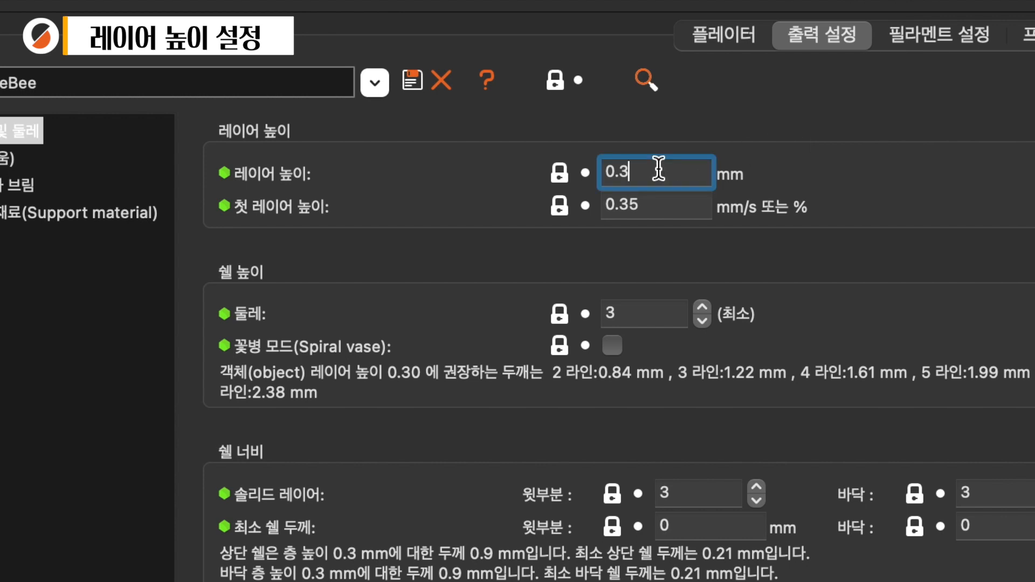
pyautogui.press('BackSpace')
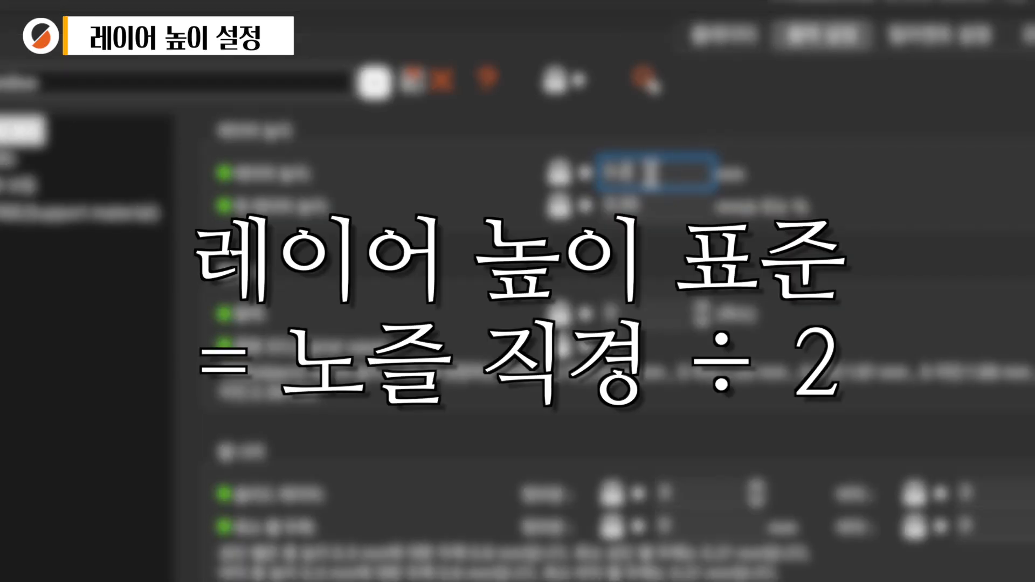
pyautogui.doubleClick(651, 174)
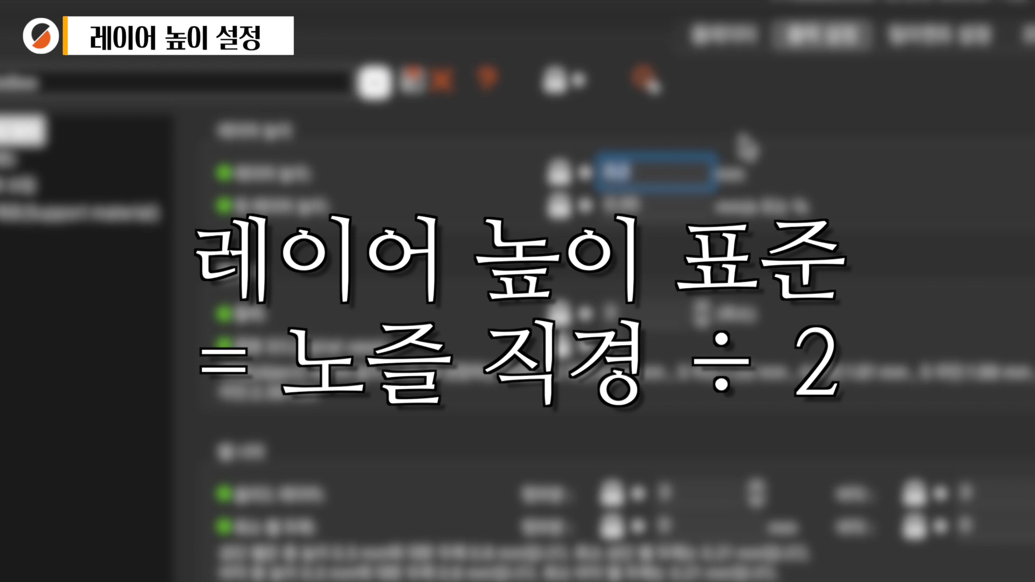
# Raise the layer height to 0.32 mm.
pyautogui.click(693, 173)
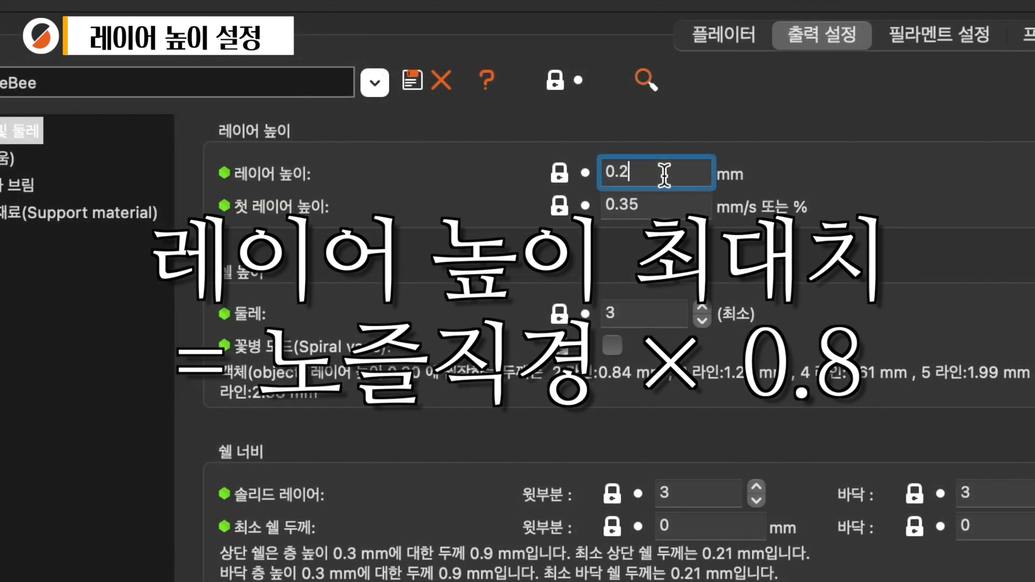
pyautogui.press('Left')
pyautogui.write('3')
pyautogui.doubleClick(665, 175)
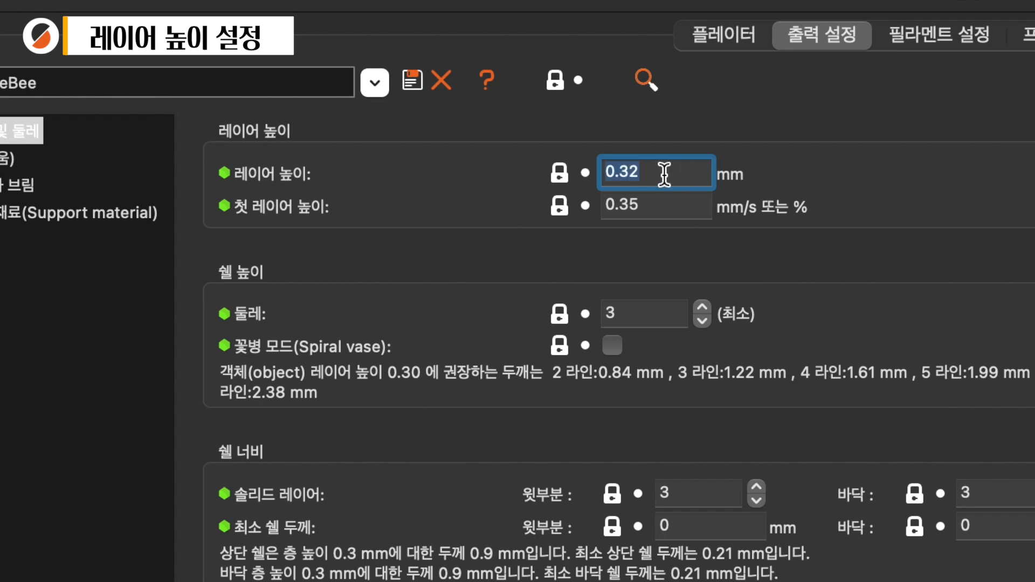
pyautogui.press('Return')
# Try a layer height of 0.8 mm.
pyautogui.moveTo(670, 172); pyautogui.dragTo(621, 171)
pyautogui.write('8')
pyautogui.click(666, 205)
pyautogui.click(682, 172)
pyautogui.click(743, 39)
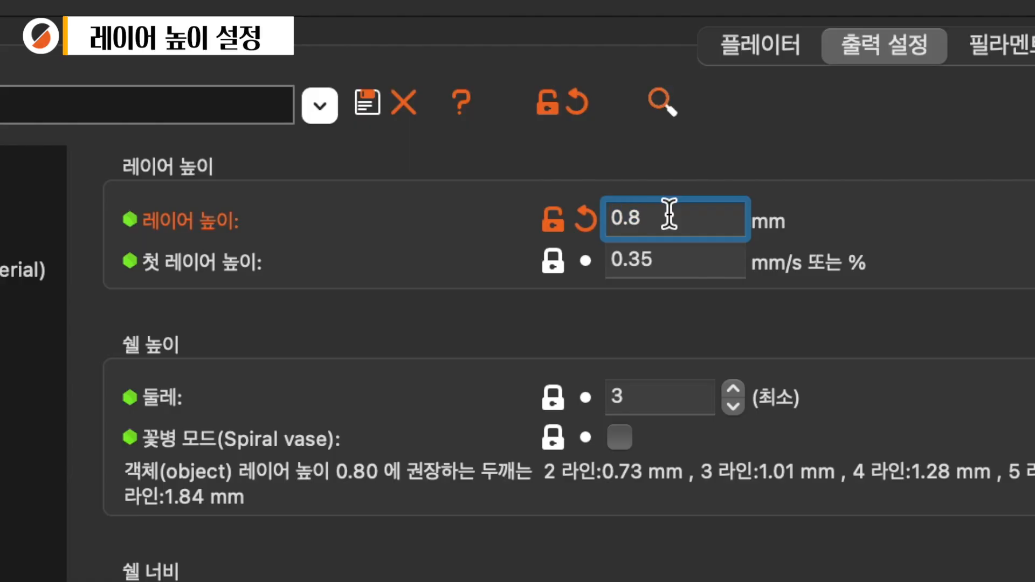
# Replace the oversized layer height with 0.32 mm.
pyautogui.press('BackSpace')
pyautogui.write('32')
pyautogui.press('Return')
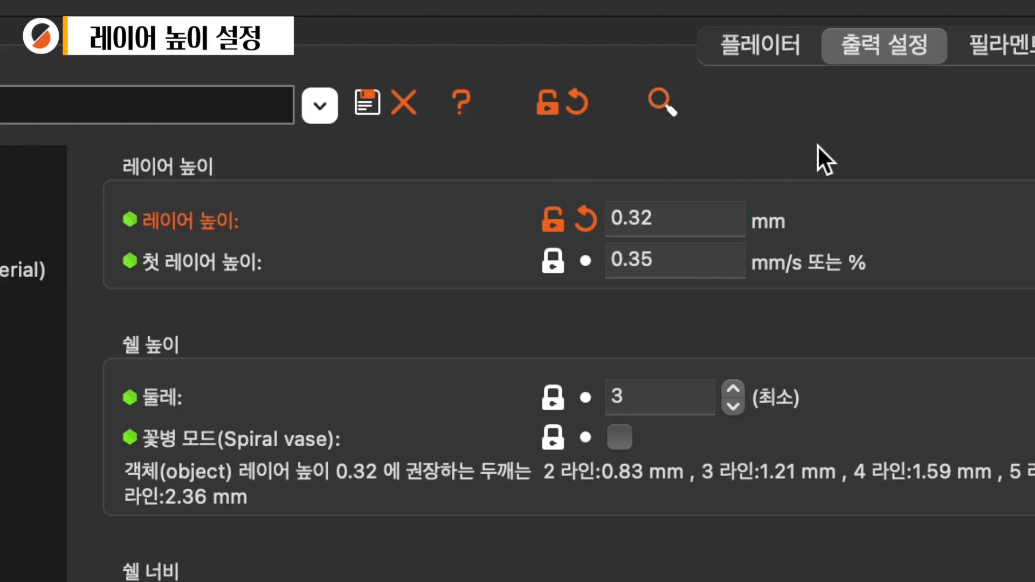
# Set the layer height to 0.1 mm.
pyautogui.doubleClick(706, 220)
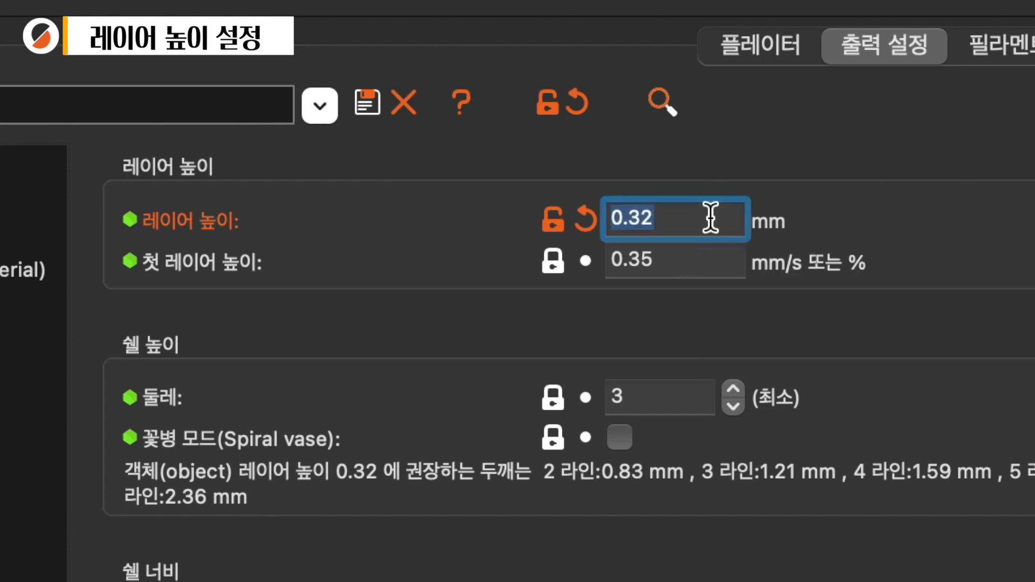
pyautogui.click(727, 219)
pyautogui.press('BackSpace')
pyautogui.press('BackSpace')
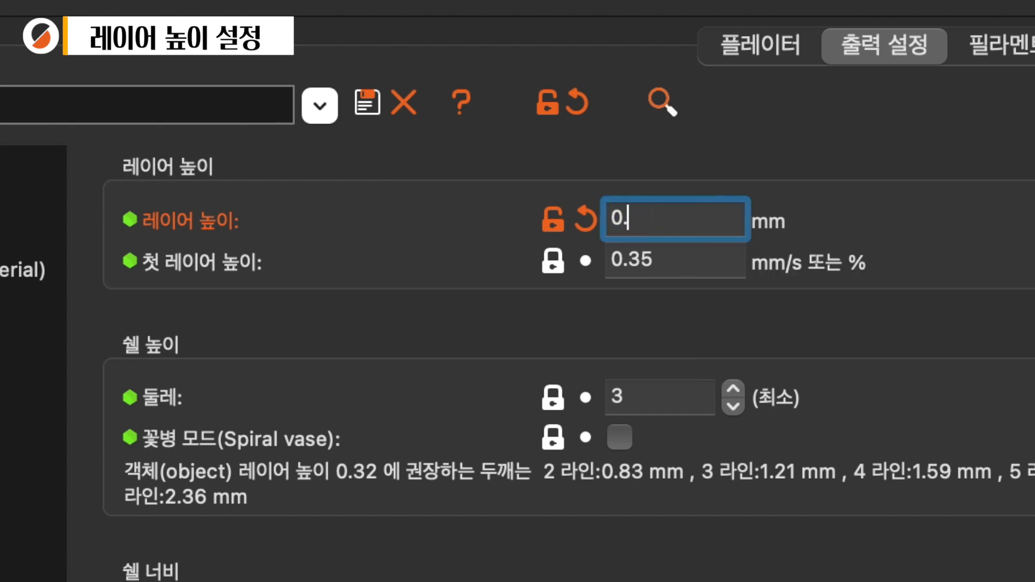
pyautogui.write('1')
pyautogui.doubleClick(621, 217)
# Set the first layer height to 0.2 in the print settings.
pyautogui.click(709, 259)
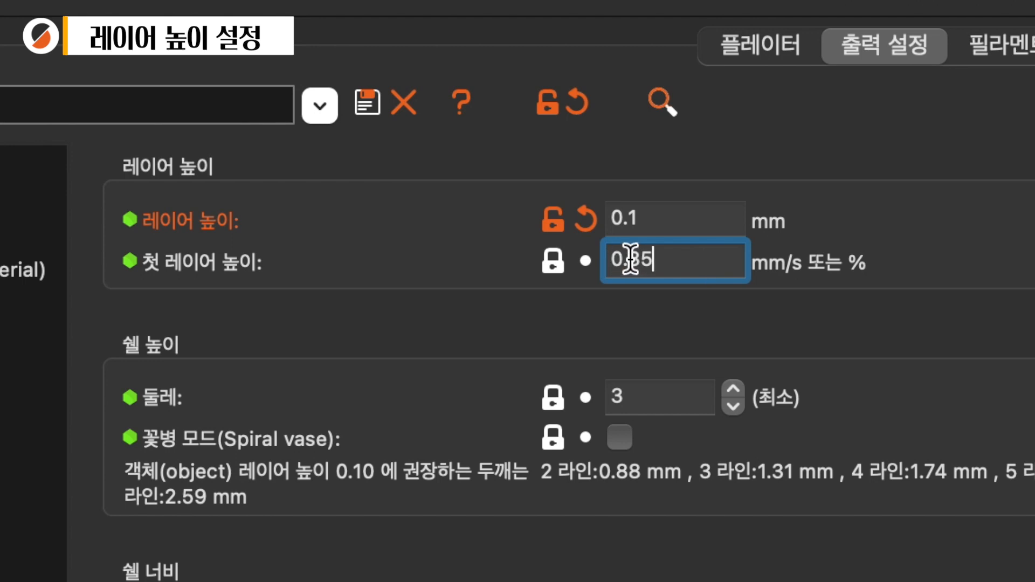
pyautogui.moveTo(640, 260); pyautogui.dragTo(678, 258)
pyautogui.moveTo(626, 260); pyautogui.dragTo(745, 264)
pyautogui.write('1')
pyautogui.press('BackSpace')
pyautogui.write('2')
pyautogui.click(688, 223)
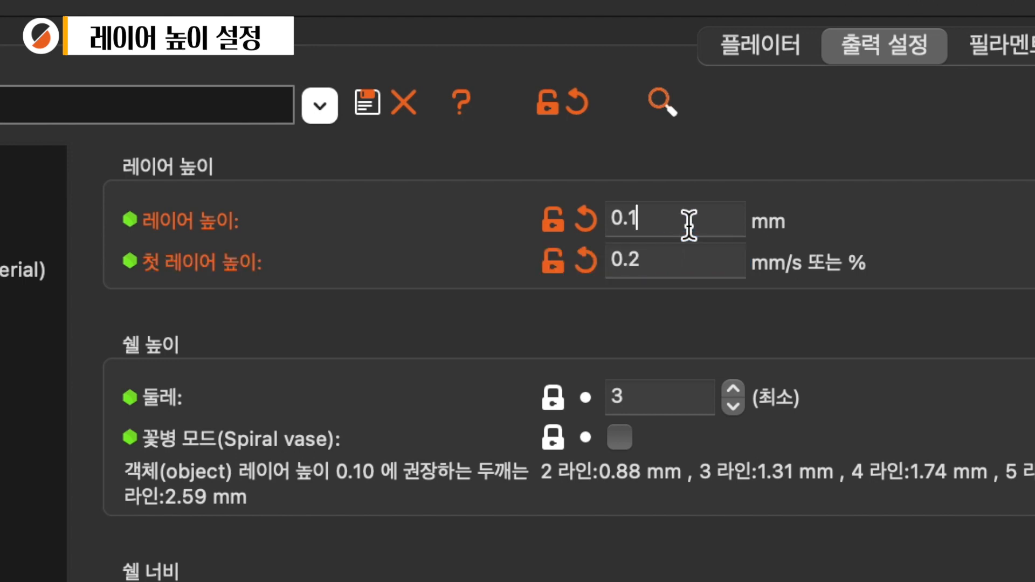
pyautogui.click(683, 270)
pyautogui.click(543, 322)
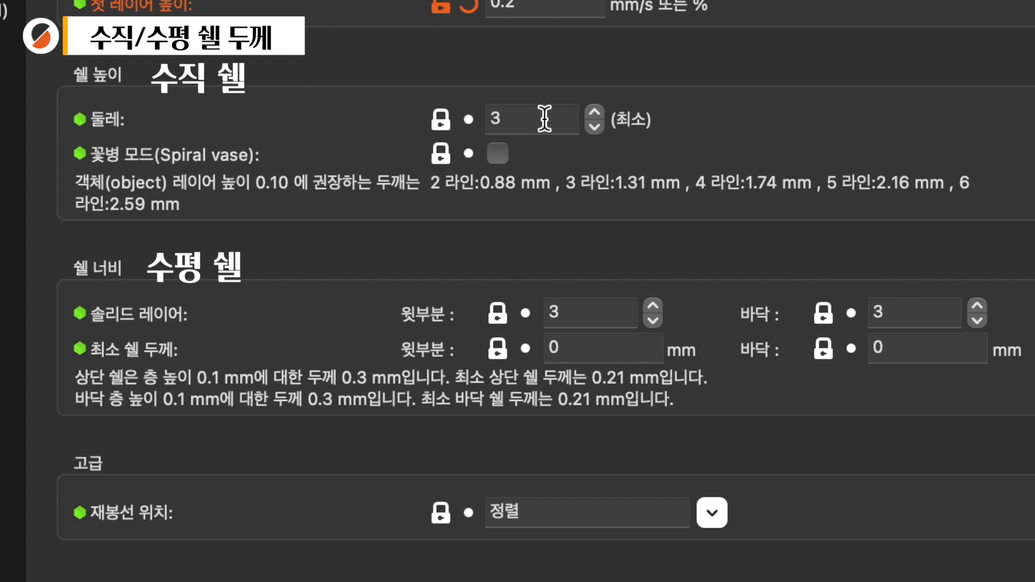
# Try perimeter counts of 2, 3 and 5 for the vertical shell, and set the count back to 3.
pyautogui.moveTo(544, 118)
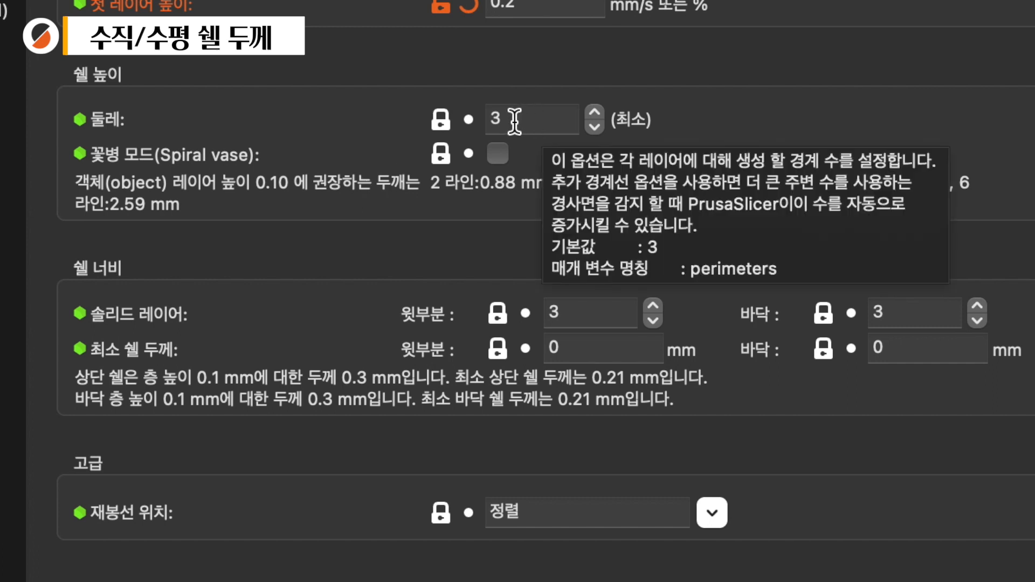
pyautogui.doubleClick(492, 118)
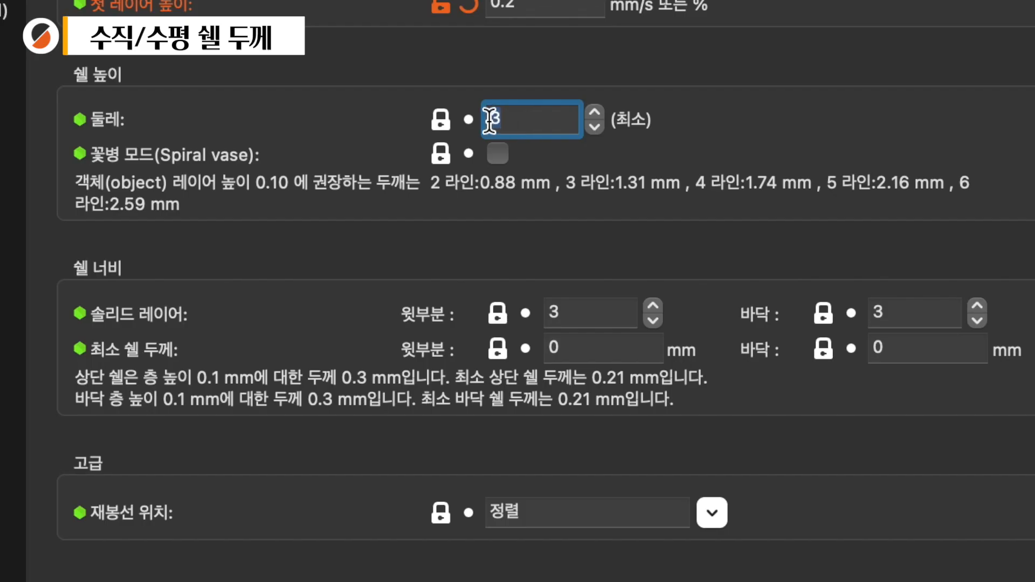
pyautogui.write('2')
pyautogui.write('3')
pyautogui.moveTo(539, 119); pyautogui.dragTo(488, 119)
pyautogui.click(537, 124)
pyautogui.press('BackSpace')
pyautogui.write('5')
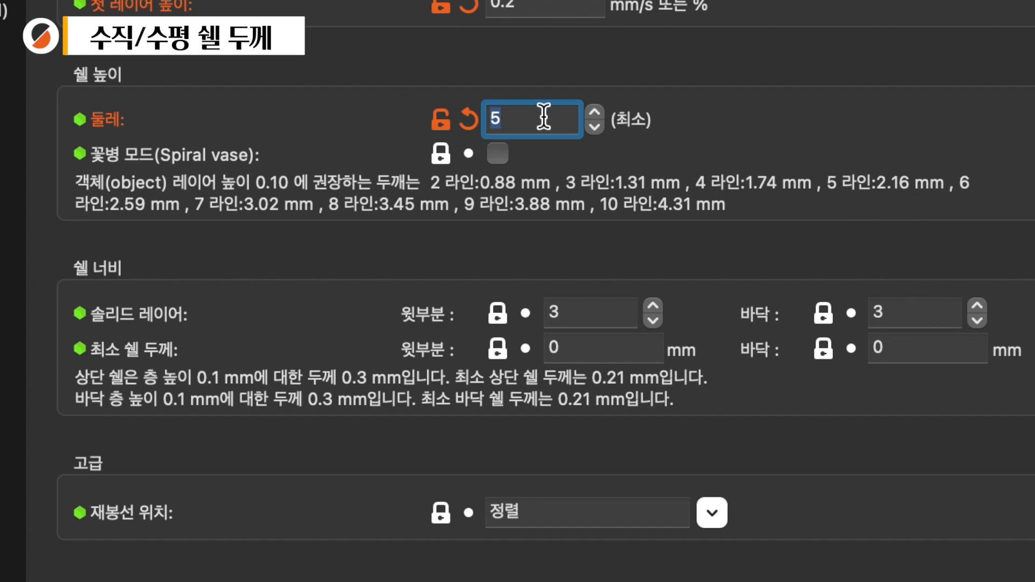
pyautogui.write('3')
pyautogui.click(653, 160)
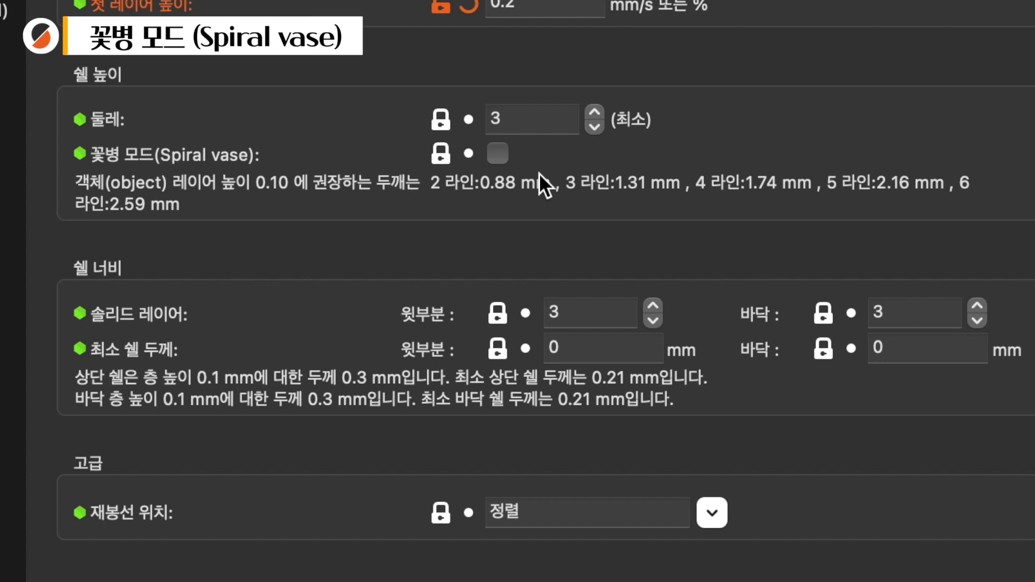
# Enable spiral vase mode for the vertical shells.
pyautogui.moveTo(492, 155)
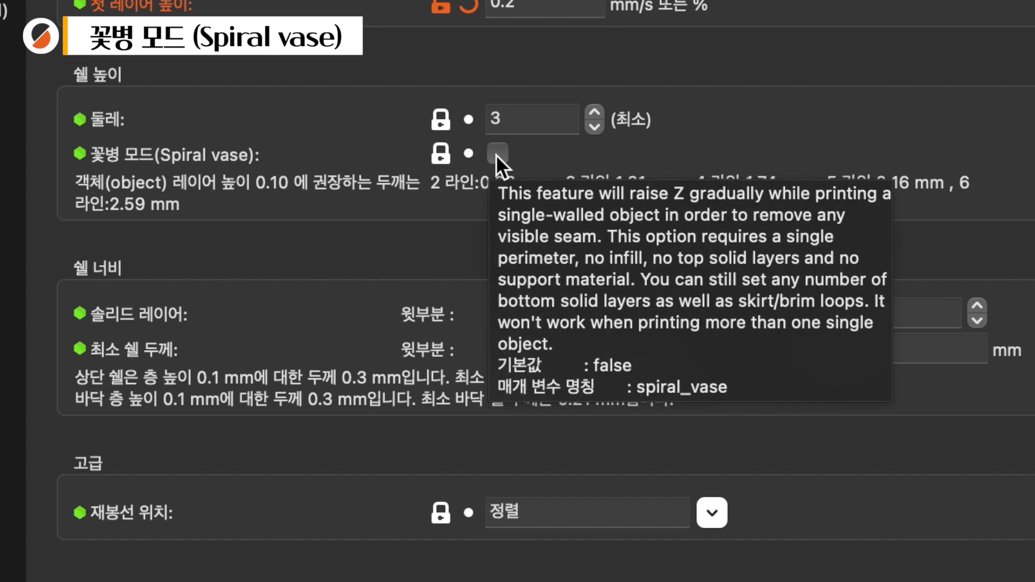
pyautogui.click(498, 153)
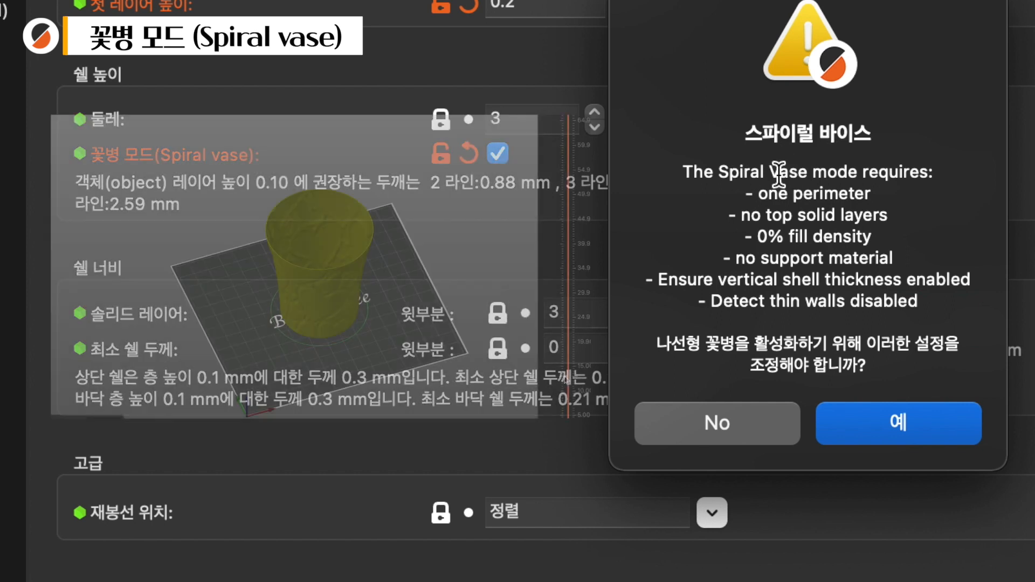
# Review the listed requirements of spiral vase mode and accept the setting adjustments it needs.
pyautogui.moveTo(756, 194); pyautogui.dragTo(882, 188)
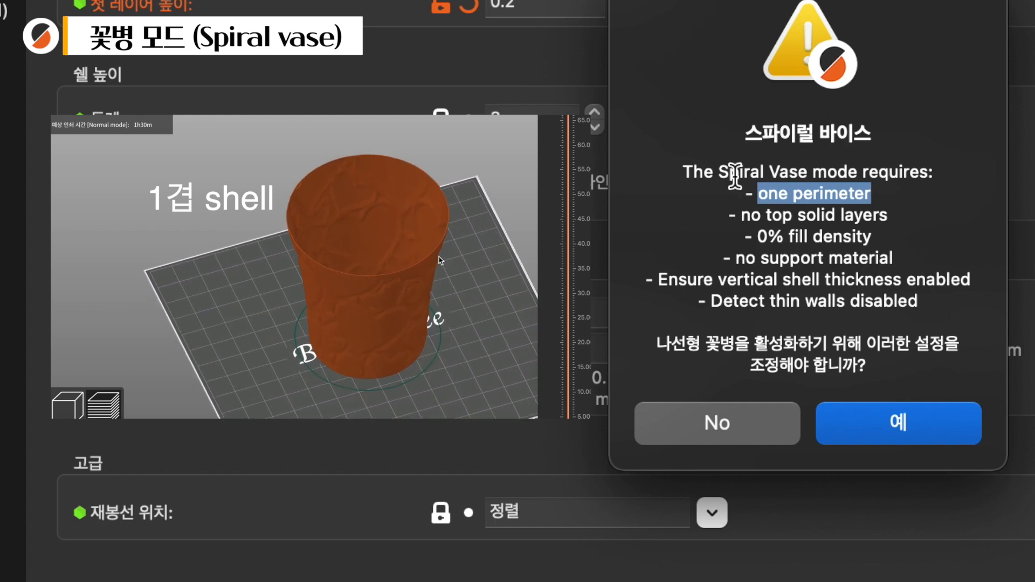
pyautogui.click(756, 200)
pyautogui.moveTo(755, 201); pyautogui.dragTo(863, 189)
pyautogui.moveTo(741, 216); pyautogui.dragTo(887, 215)
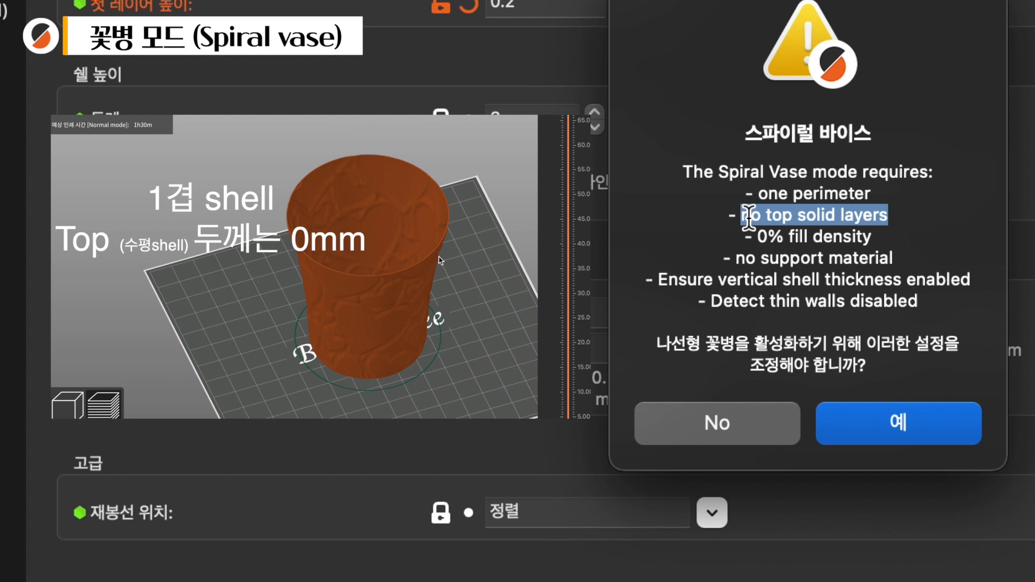
pyautogui.click(765, 215)
pyautogui.moveTo(765, 215); pyautogui.dragTo(903, 217)
pyautogui.click(752, 235)
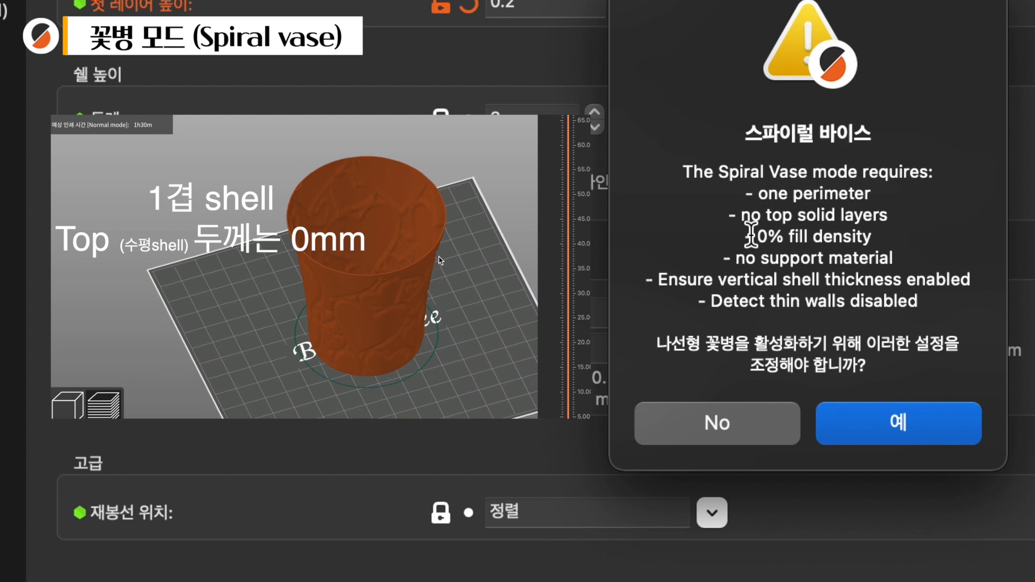
pyautogui.moveTo(751, 235); pyautogui.dragTo(889, 231)
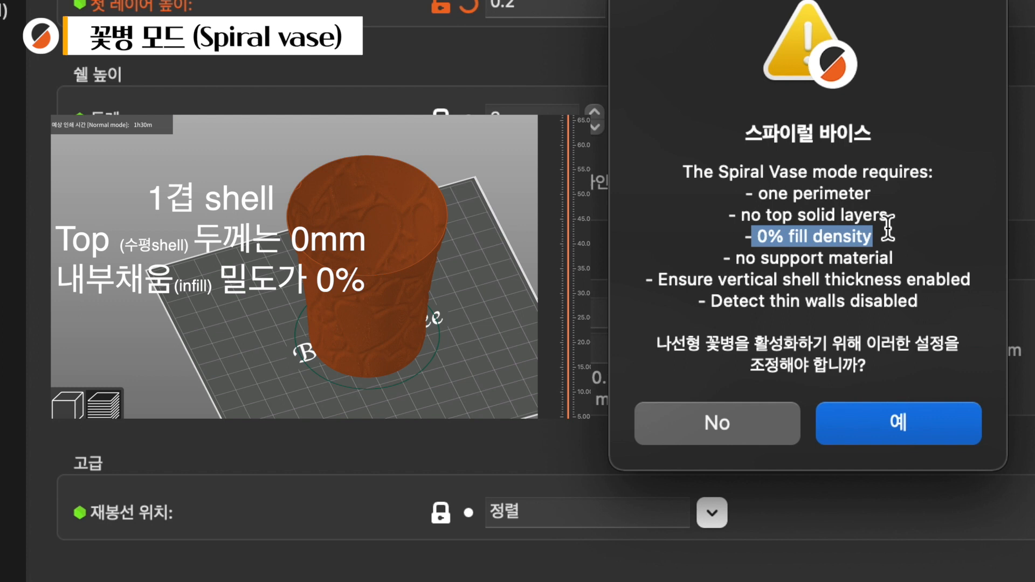
pyautogui.click(840, 267)
pyautogui.moveTo(840, 268); pyautogui.dragTo(785, 257)
pyautogui.click(820, 258)
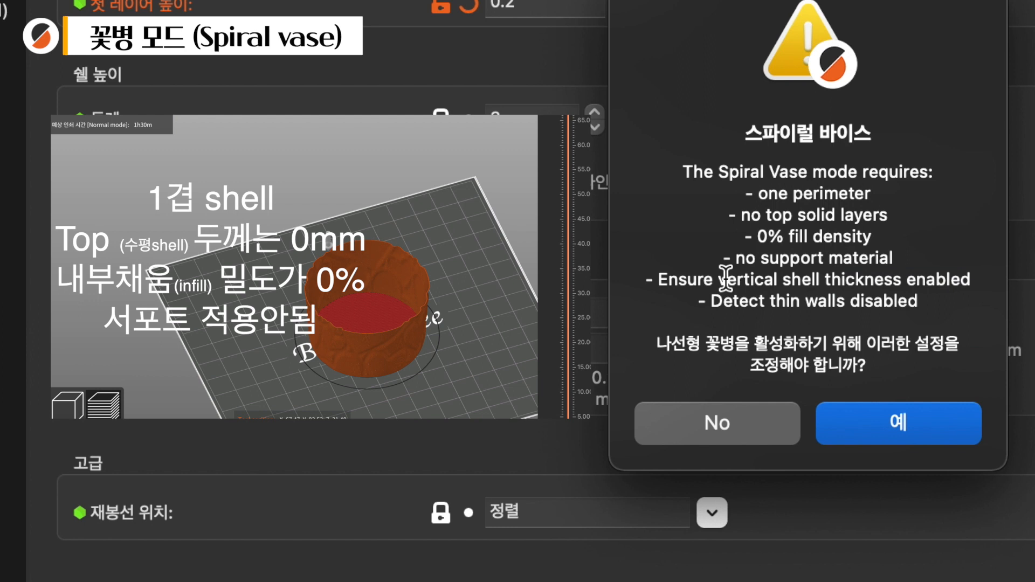
pyautogui.moveTo(726, 279); pyautogui.dragTo(820, 297)
pyautogui.click(862, 302)
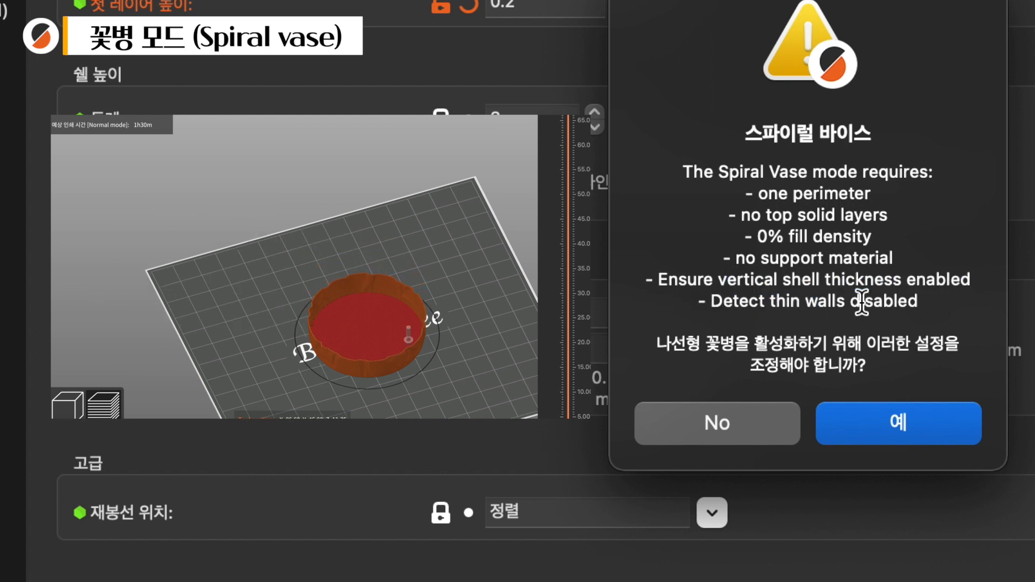
pyautogui.click(902, 426)
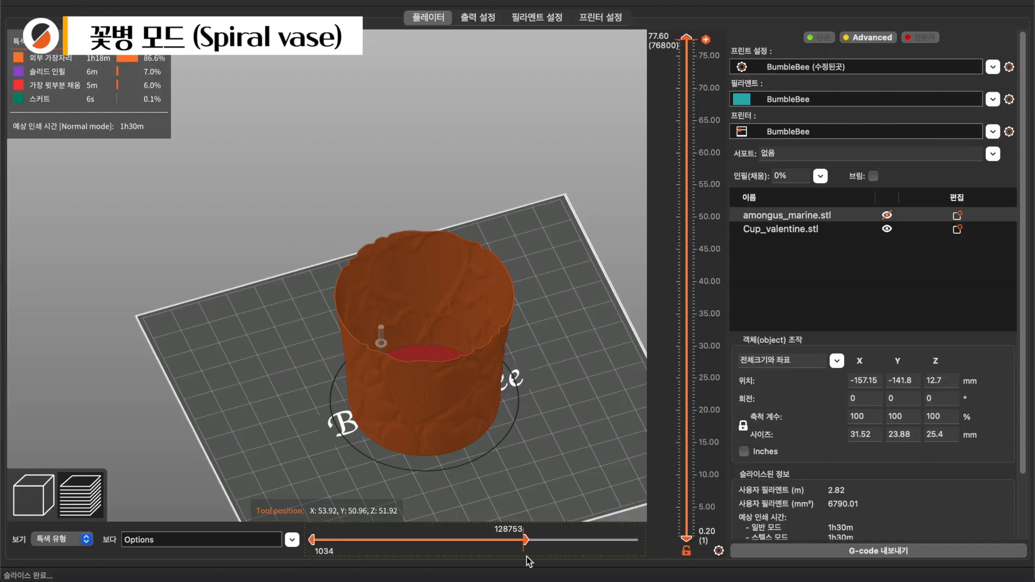
# Advance the sliced cup's toolpath preview to its last move and inspect the single-walled cup from close up.
pyautogui.moveTo(527, 558); pyautogui.dragTo(649, 549)
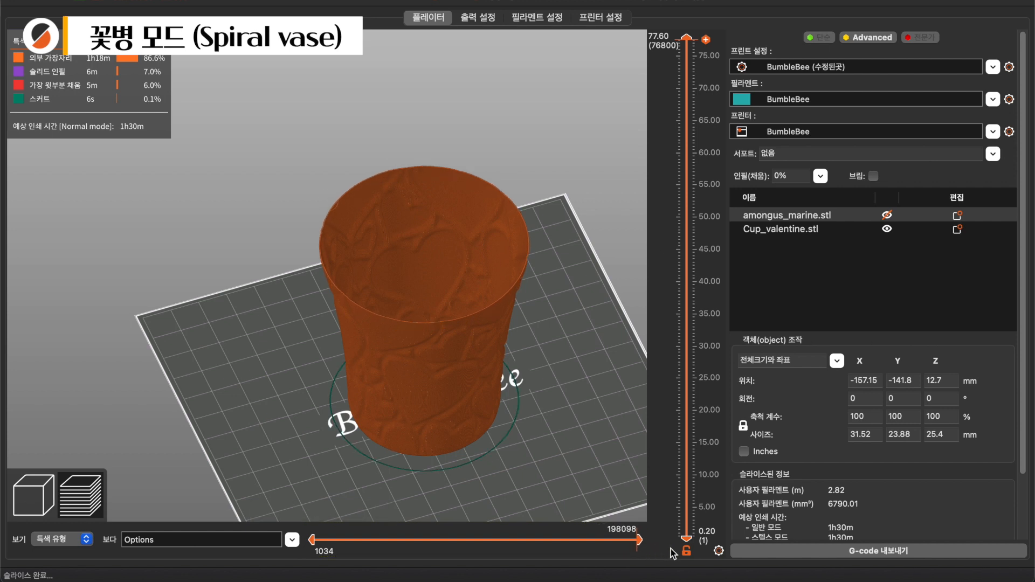
pyautogui.scroll(5, 601, 369)
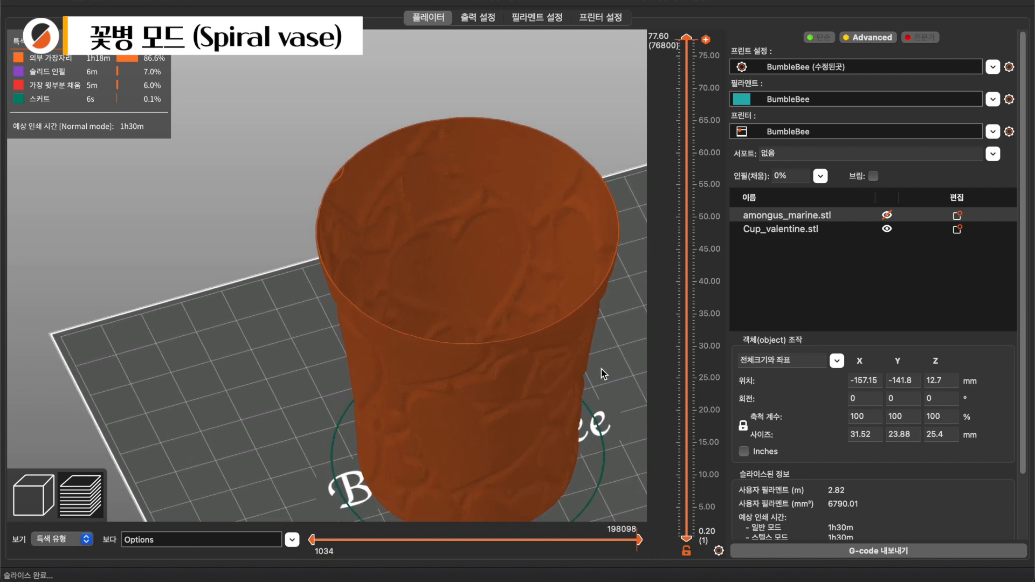
pyautogui.moveTo(254, 373); pyautogui.dragTo(167, 289, button='middle')
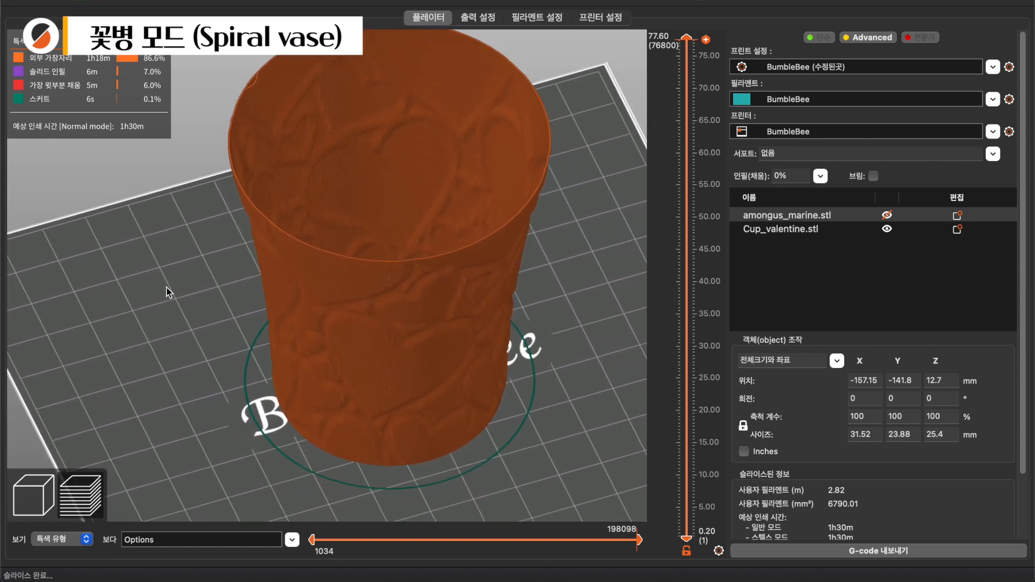
pyautogui.moveTo(167, 287); pyautogui.dragTo(158, 306)
pyautogui.scroll(4, 157, 306)
pyautogui.scroll(-6, 158, 307)
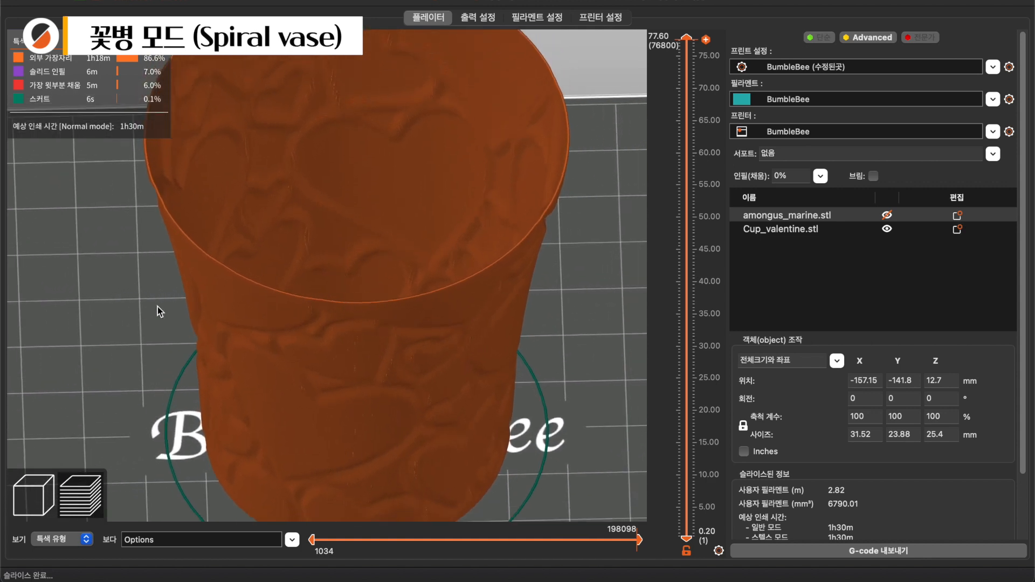
pyautogui.scroll(-2, 157, 306)
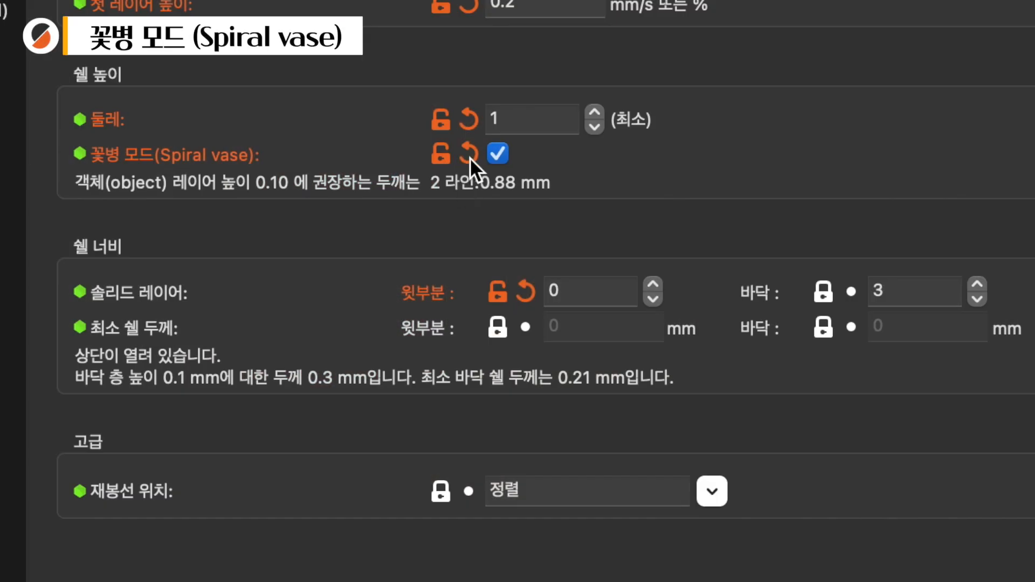
# Reset spiral vase mode, the perimeter count and the number of top solid layers to their preset values.
pyautogui.click(469, 155)
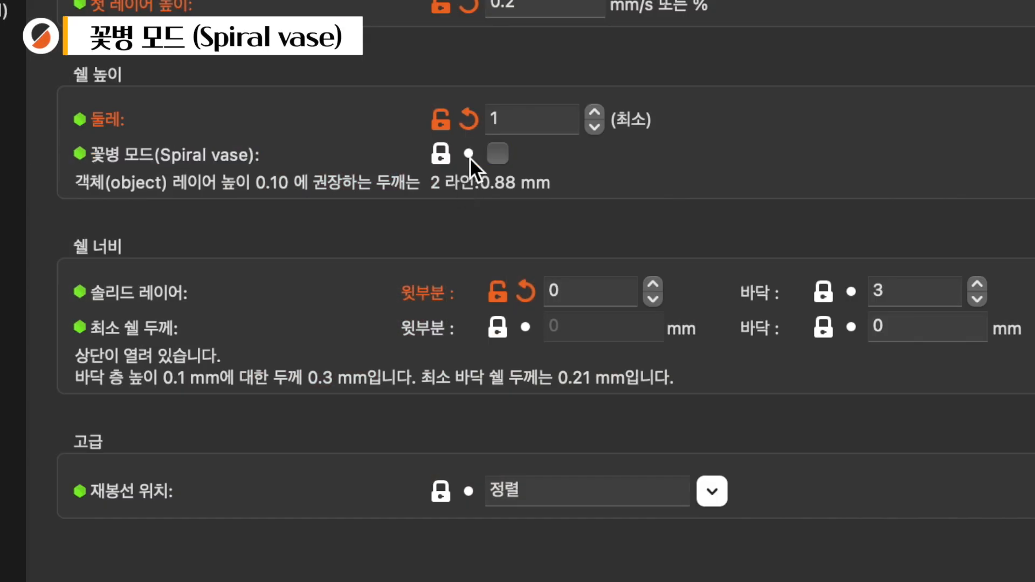
pyautogui.click(468, 122)
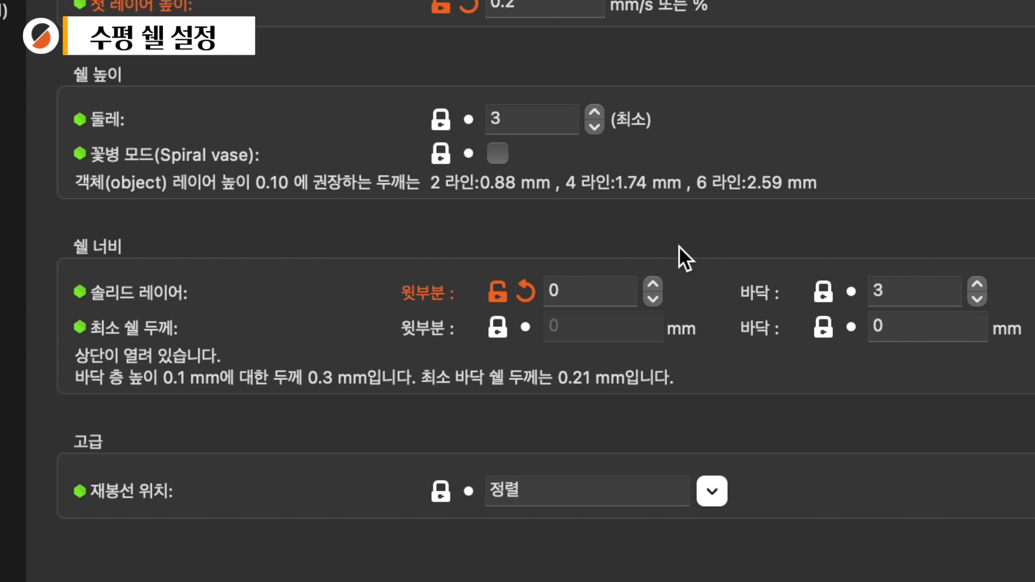
pyautogui.click(526, 294)
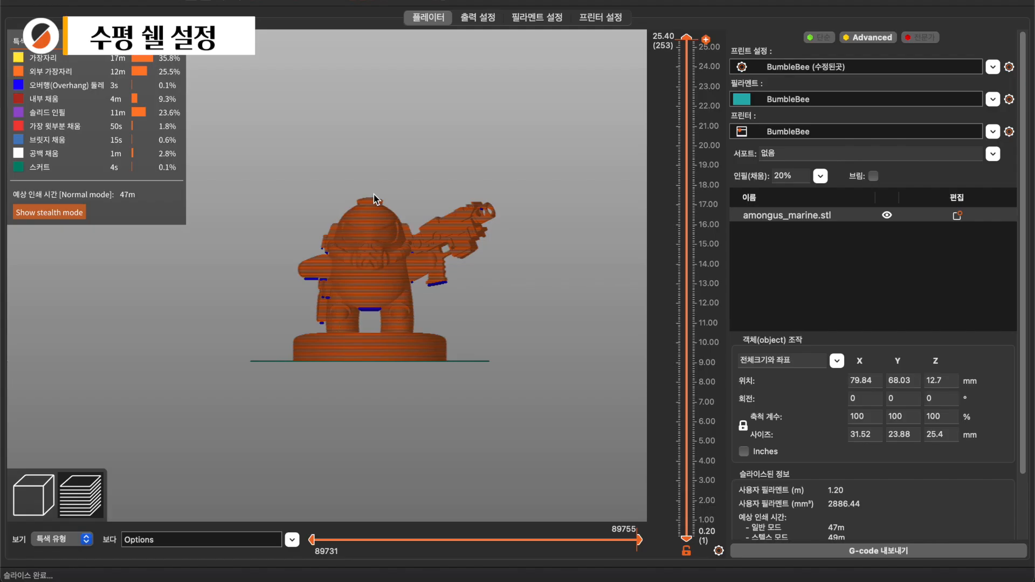
pyautogui.scroll(10, 375, 197)
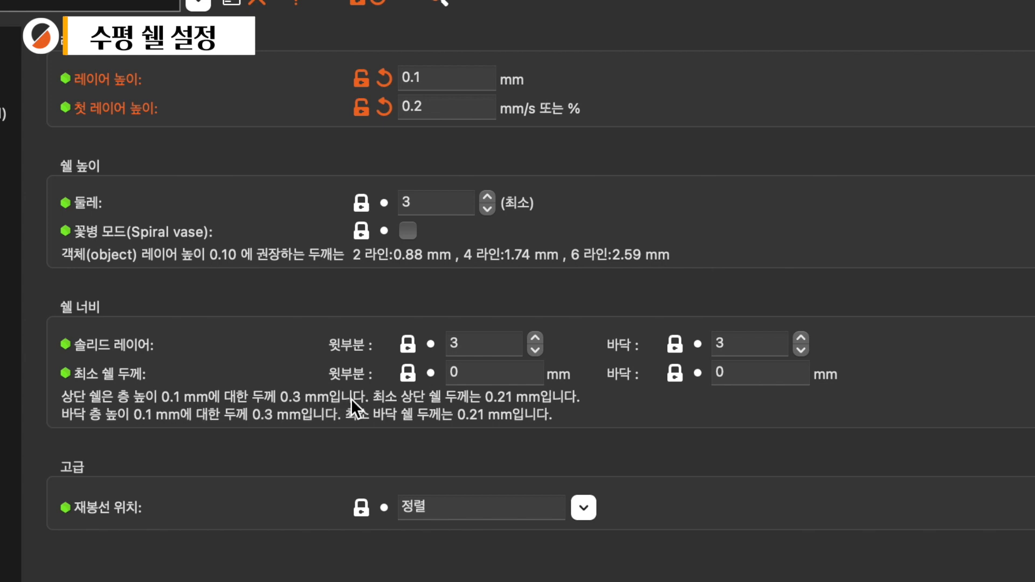
# Try 5 top solid layers for the horizontal shells and reset the number to its preset value.
pyautogui.click(499, 352)
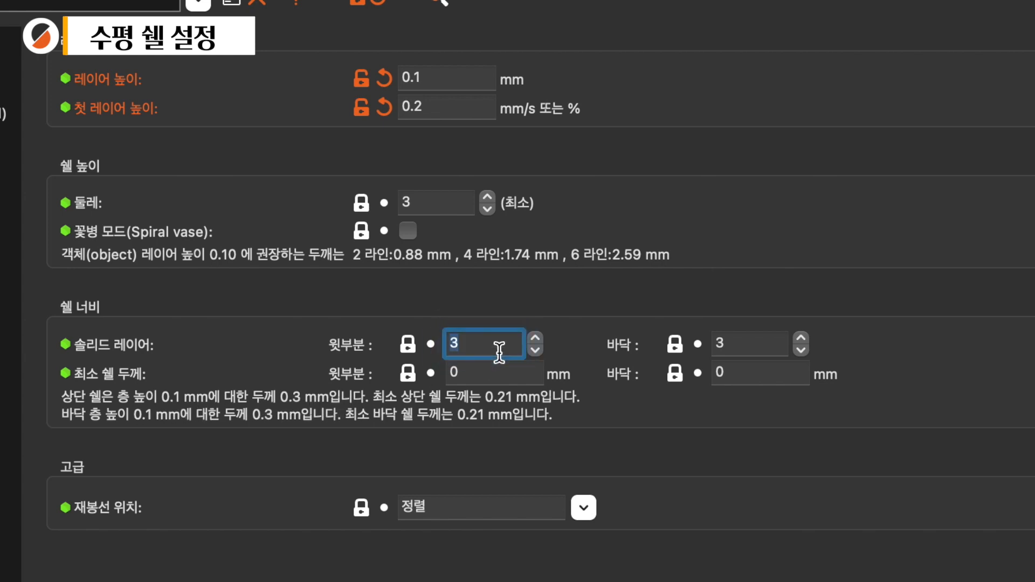
pyautogui.write('5')
pyautogui.click(763, 344)
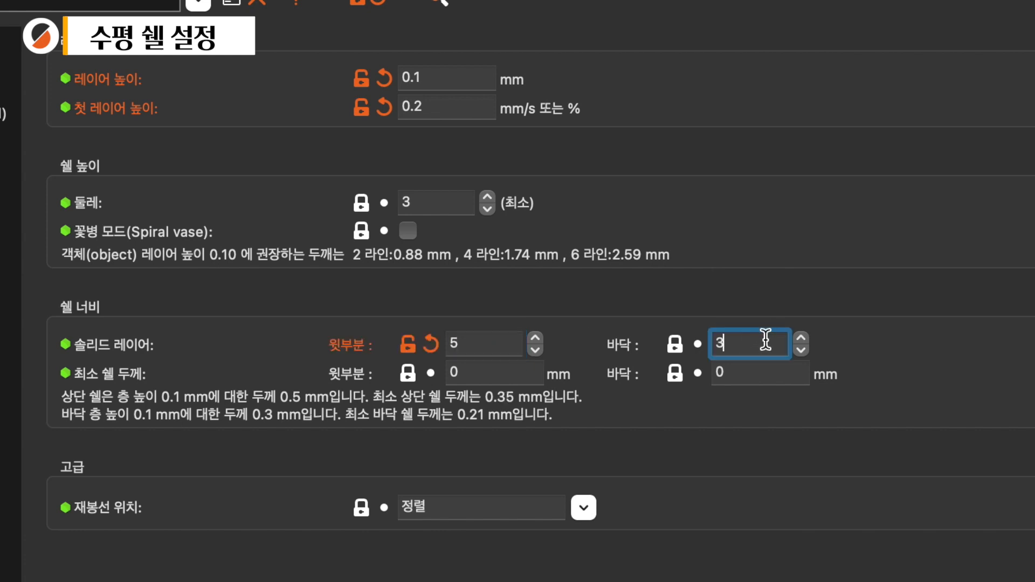
pyautogui.click(431, 345)
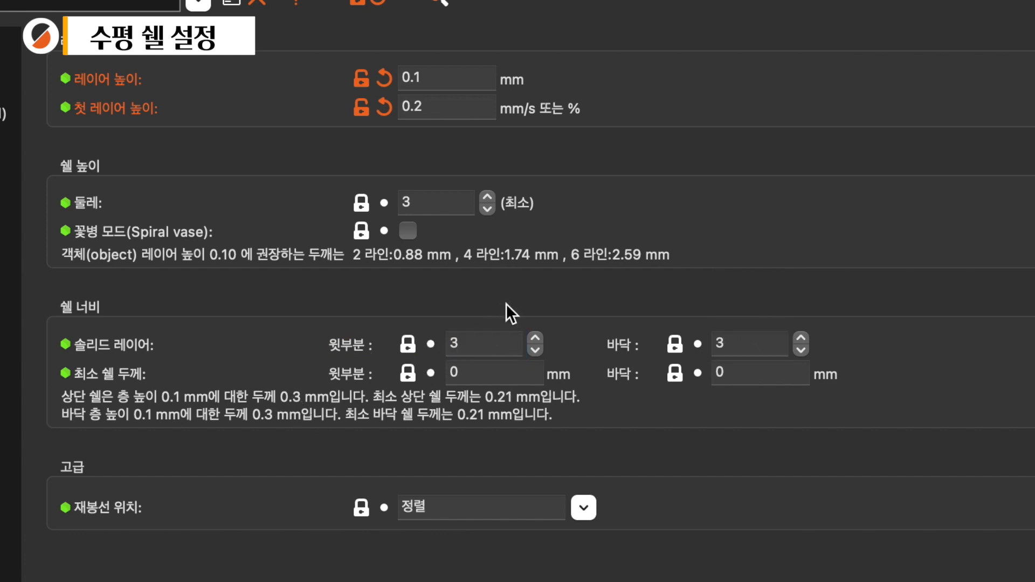
# Try a layer height of 0.2 mm to compare the resulting shell thickness, and set it back to 0.1 mm.
pyautogui.click(435, 79)
pyautogui.press('BackSpace')
pyautogui.write('2')
pyautogui.click(506, 345)
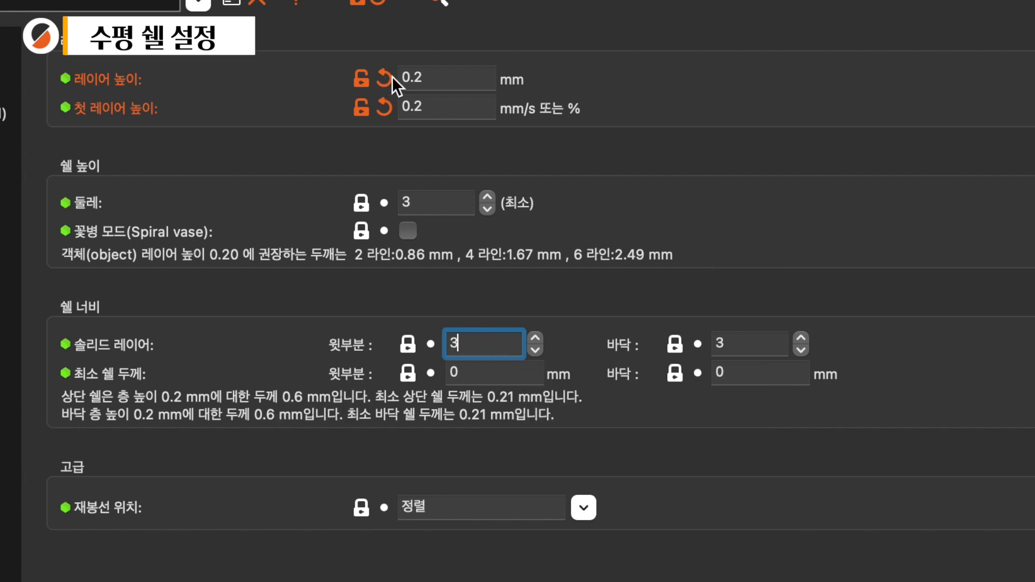
pyautogui.click(438, 80)
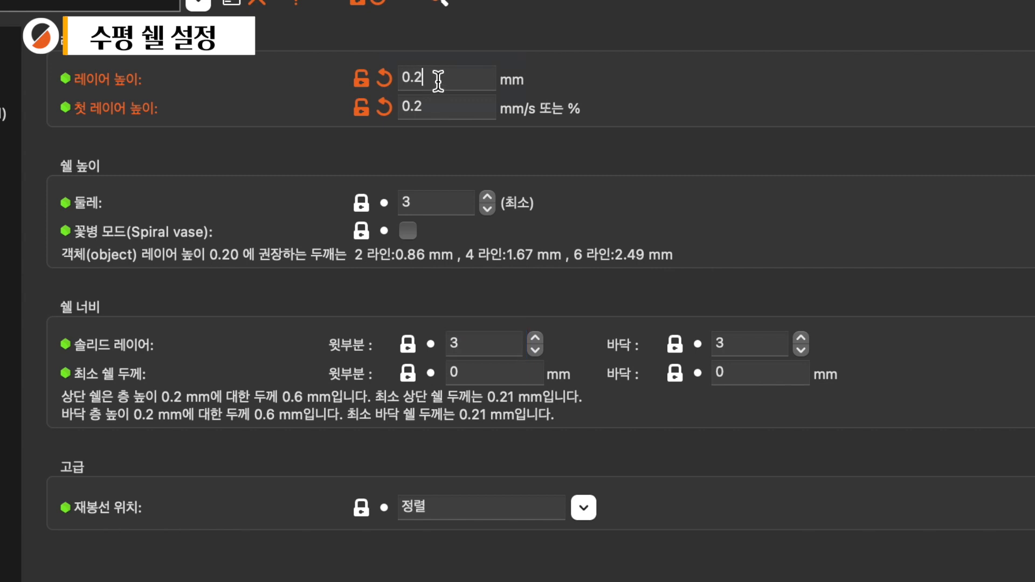
pyautogui.press('BackSpace')
pyautogui.press('BackSpace')
pyautogui.write('.1')
pyautogui.click(512, 339)
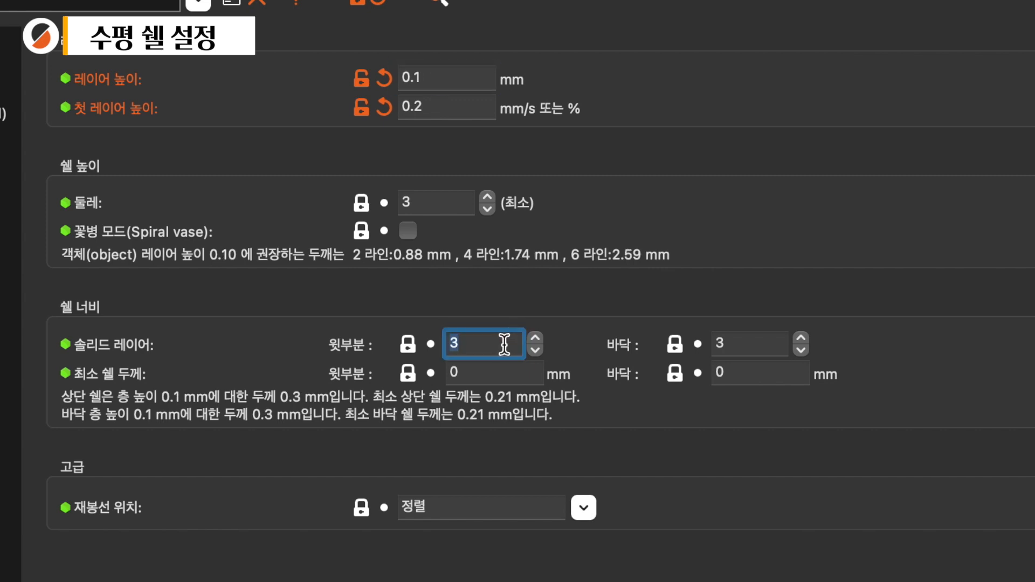
pyautogui.click(502, 345)
pyautogui.doubleClick(505, 344)
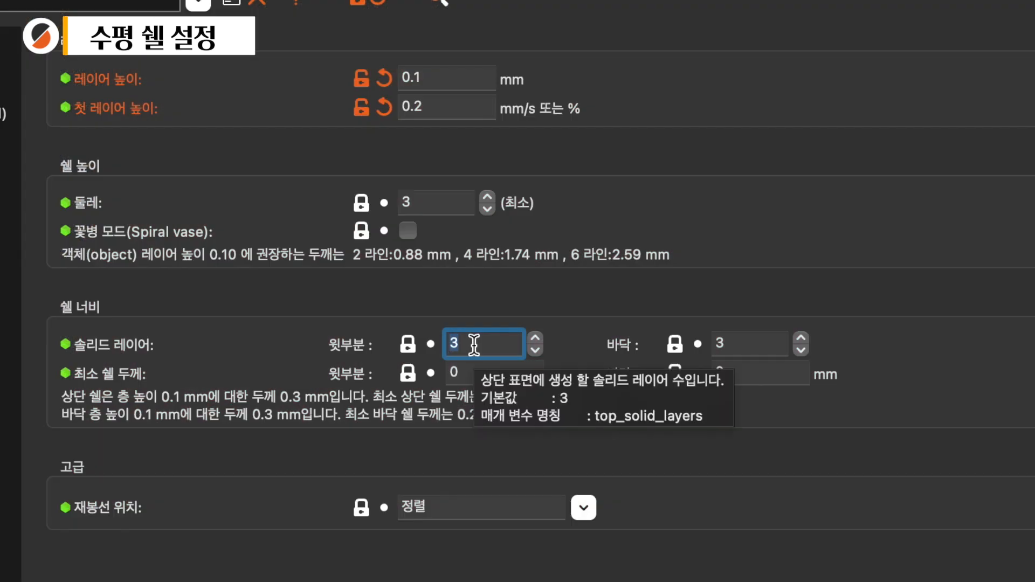
pyautogui.click(480, 345)
pyautogui.doubleClick(479, 342)
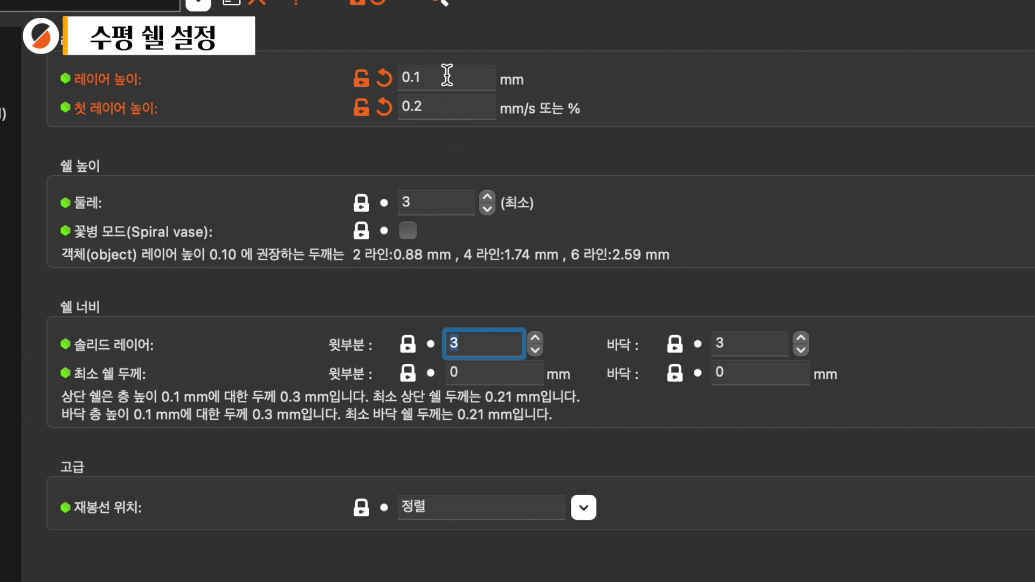
pyautogui.click(471, 343)
pyautogui.click(469, 76)
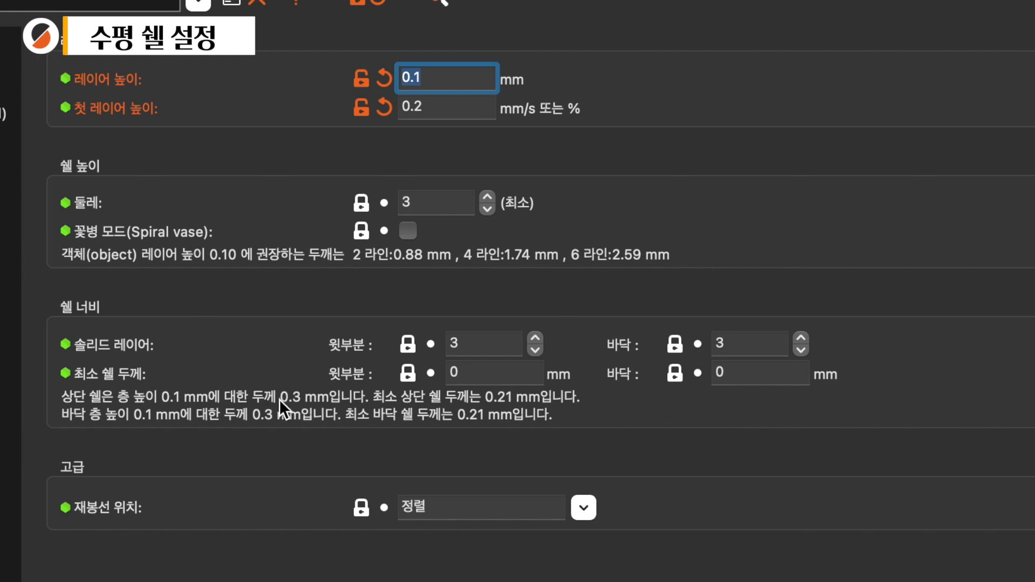
# Set the minimum top shell thickness to 0.5 mm.
pyautogui.click(481, 373)
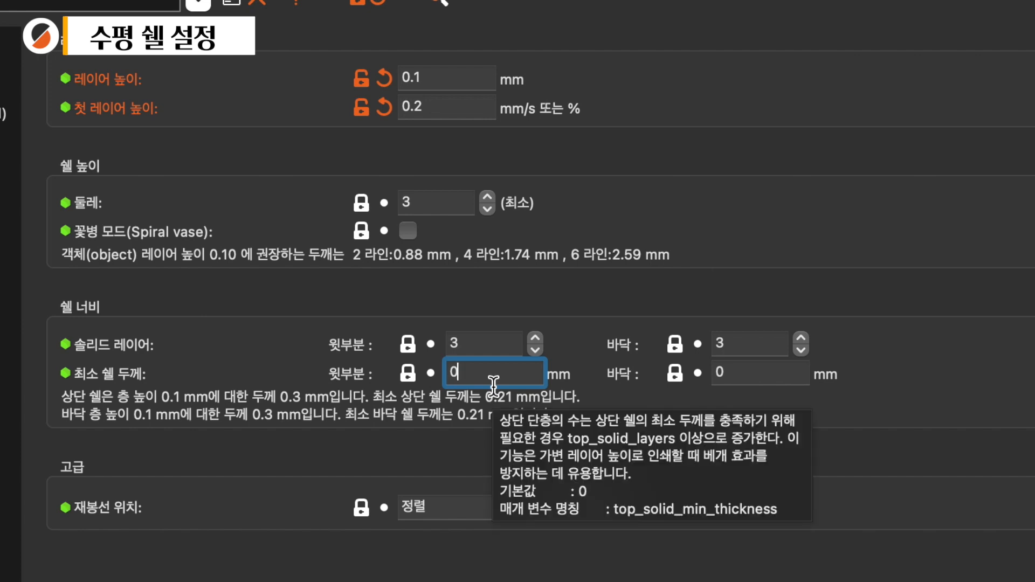
pyautogui.write('.5')
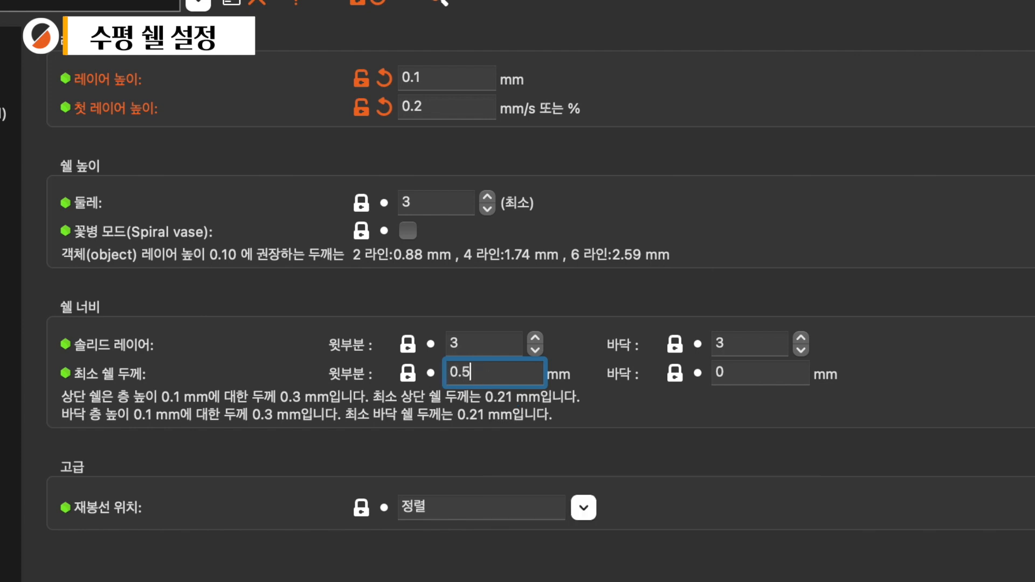
pyautogui.click(542, 302)
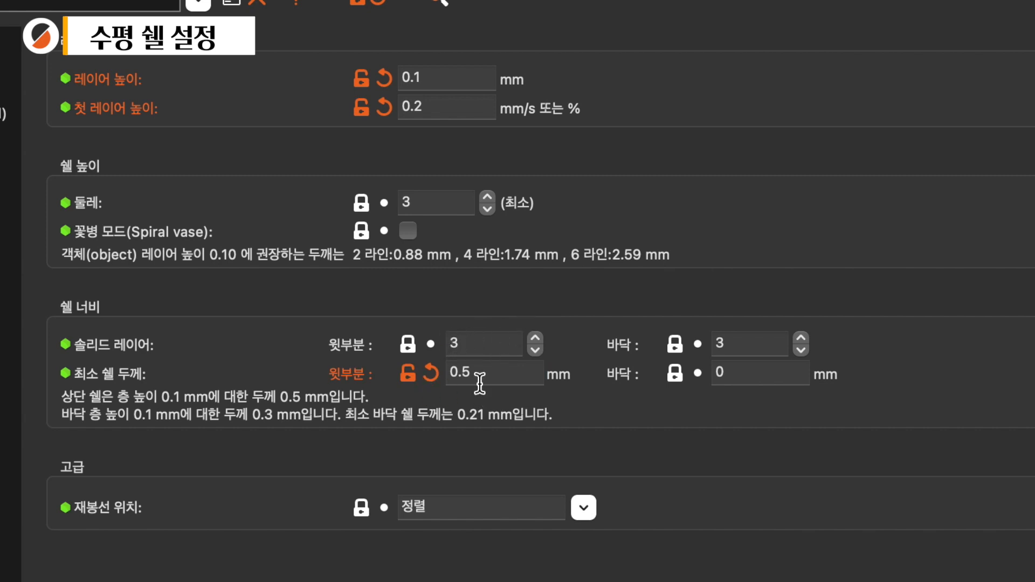
pyautogui.moveTo(483, 376)
# Try a 0.2 mm layer height to see its effect with the minimum top shell thickness applied.
pyautogui.click(421, 77)
pyautogui.press('BackSpace')
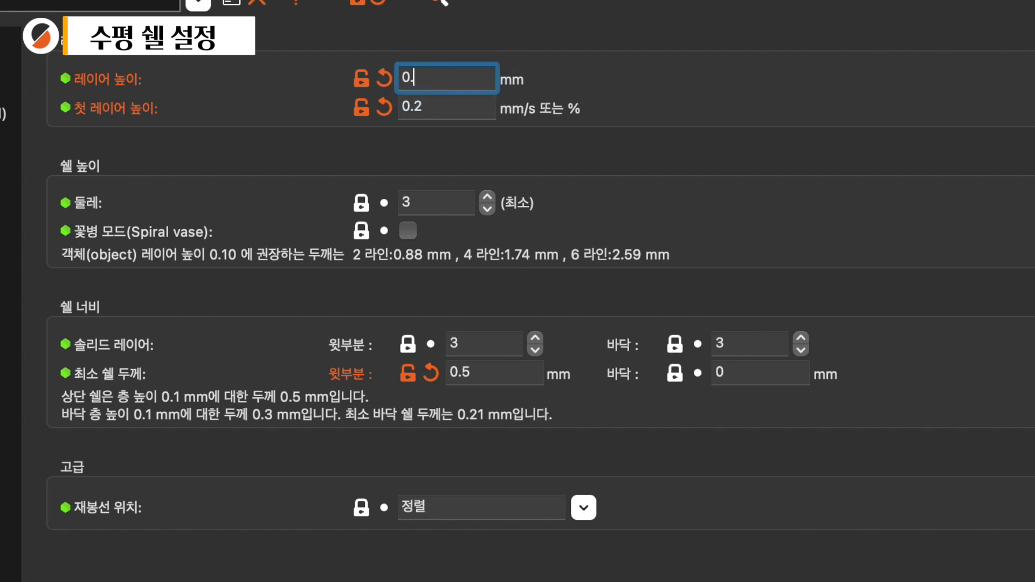
pyautogui.write('2')
pyautogui.click(474, 343)
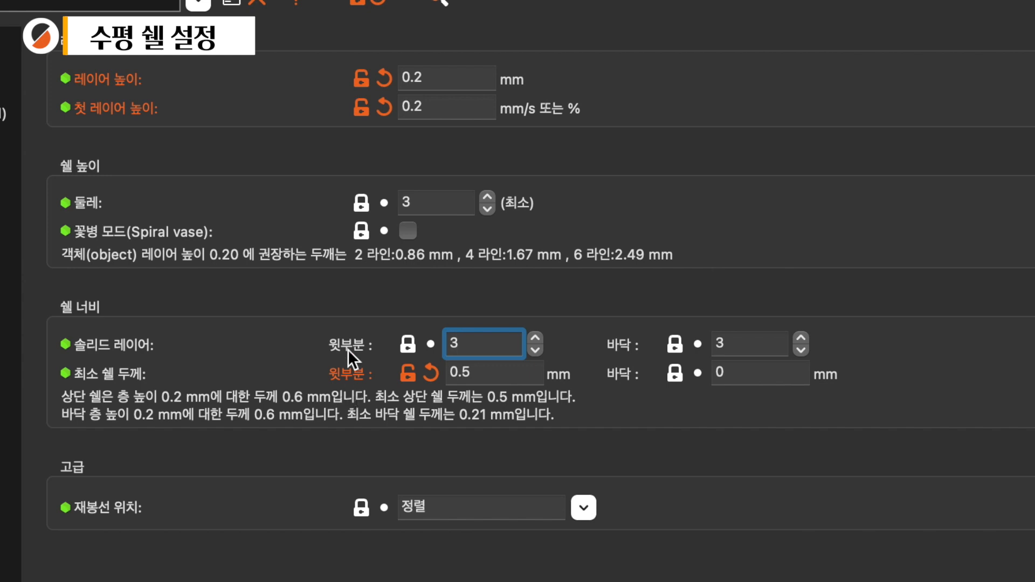
# Set the minimum bottom shell thickness to 0.5 mm.
pyautogui.click(767, 372)
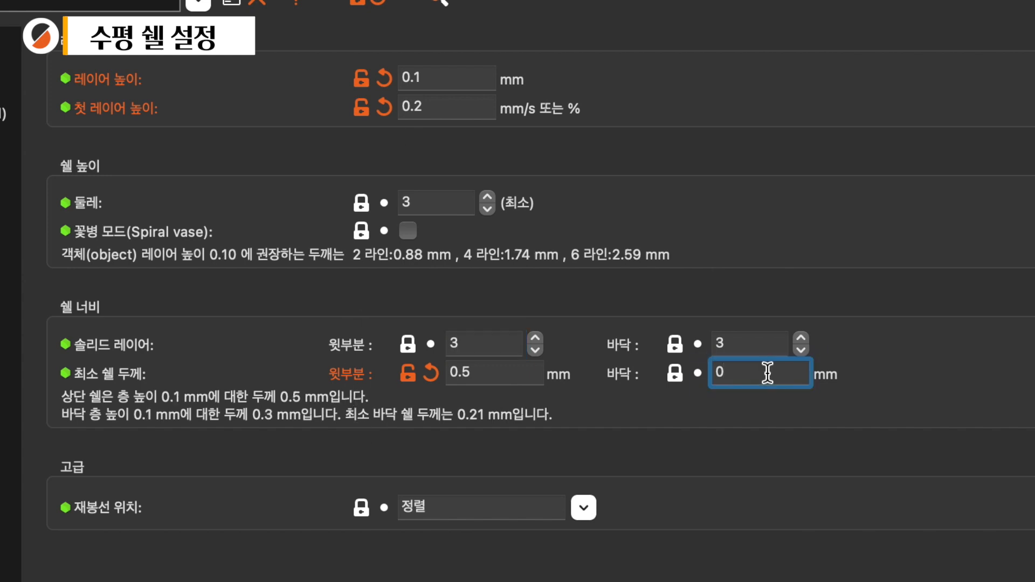
pyautogui.write('.5')
pyautogui.click(776, 336)
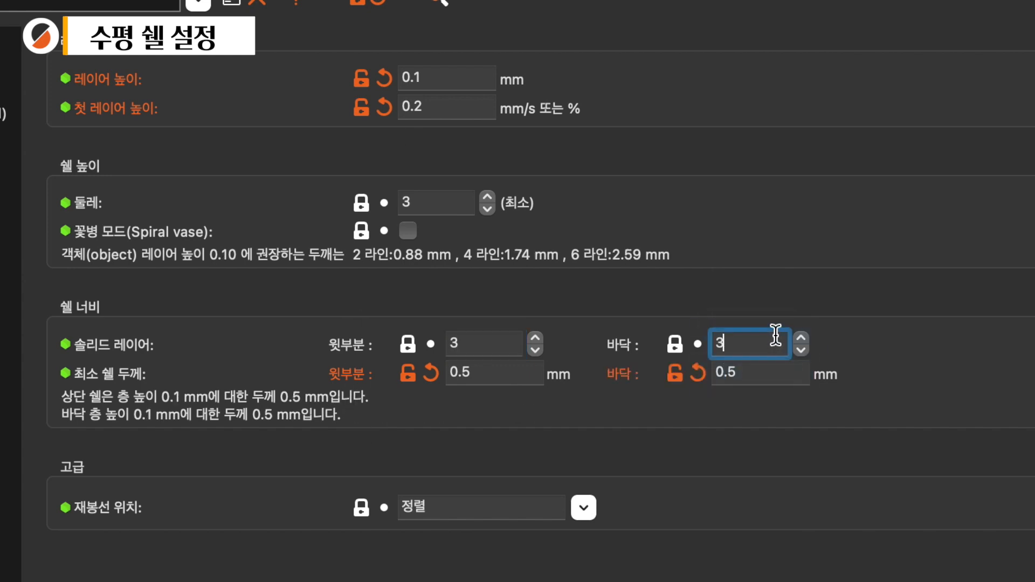
pyautogui.click(761, 295)
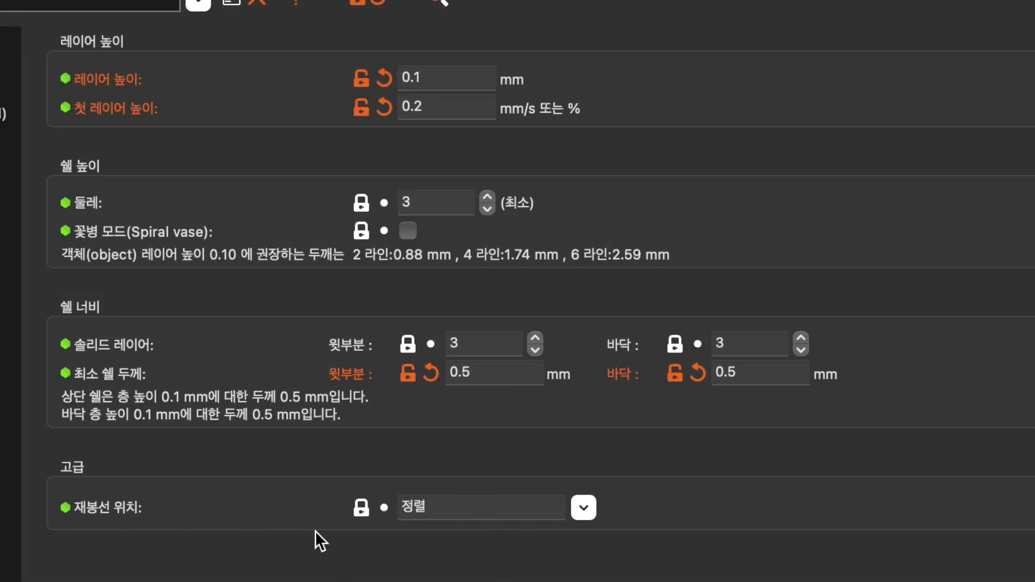
# Look through the available seam position options and keep the aligned setting (정렬).
pyautogui.click(586, 511)
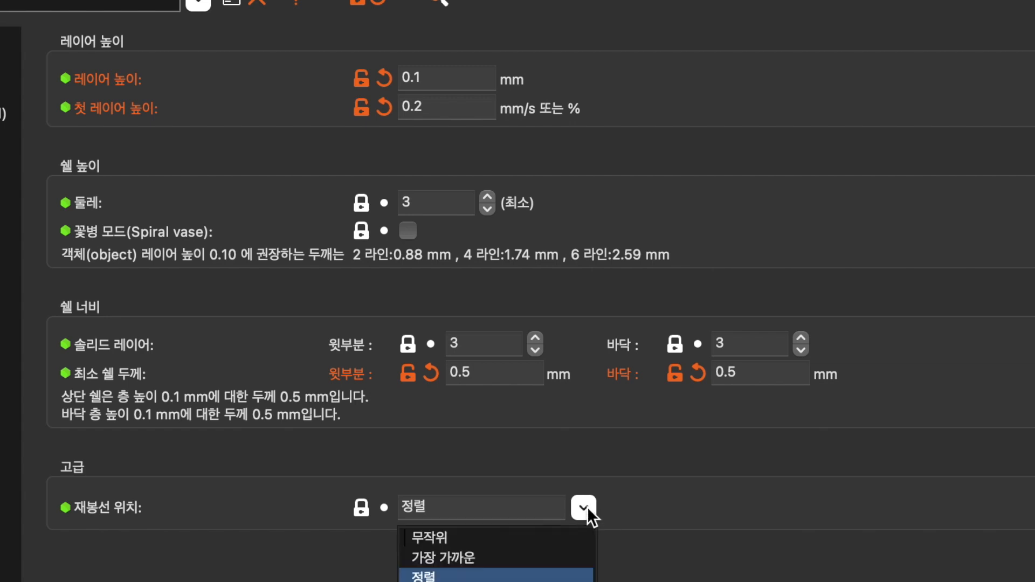
pyautogui.click(588, 508)
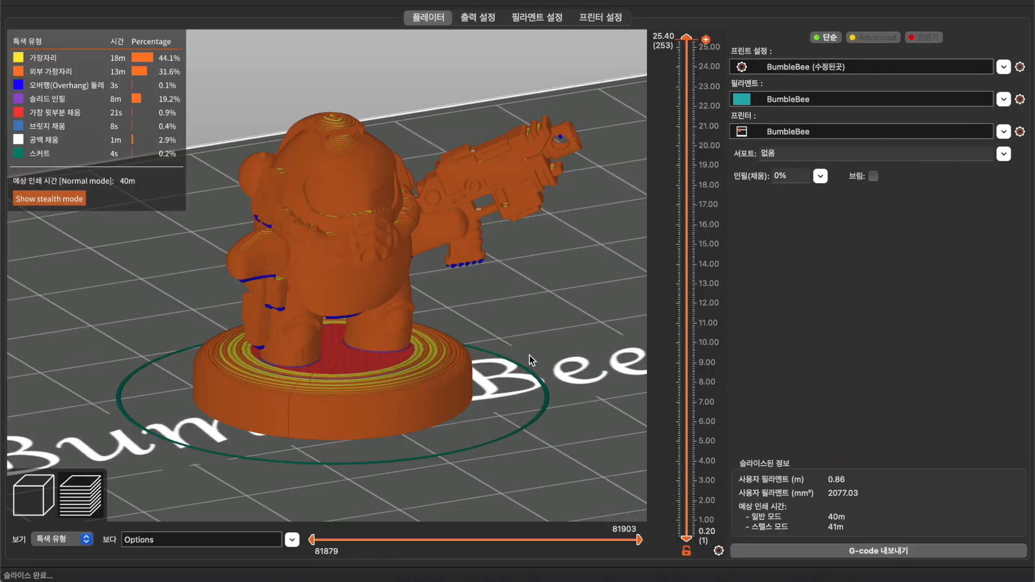
# Inspect the sliced figure's toolpath preview from a low side angle and from close up.
pyautogui.moveTo(529, 355); pyautogui.dragTo(537, 318)
pyautogui.scroll(5, 533, 359)
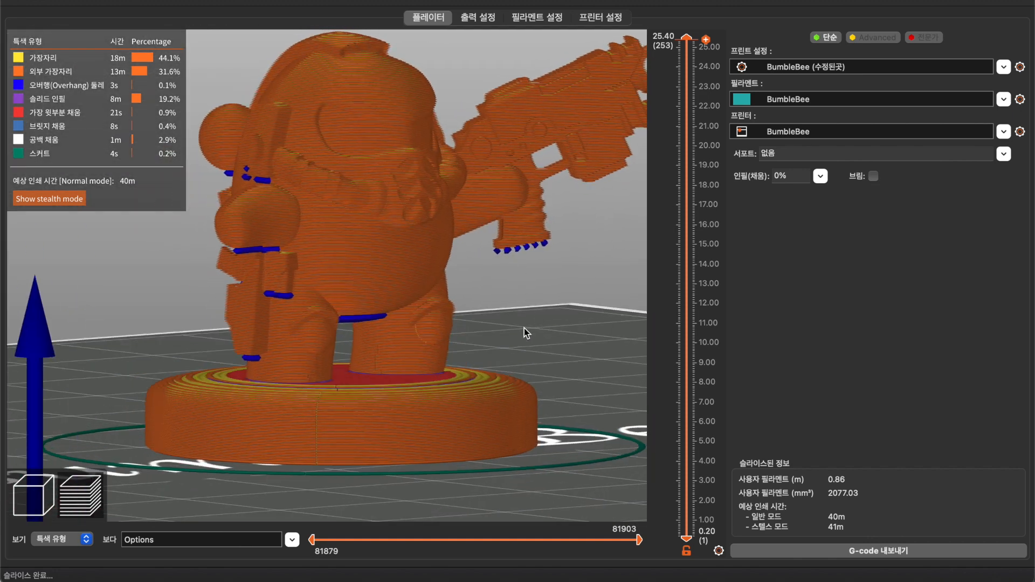
pyautogui.scroll(-5, 524, 327)
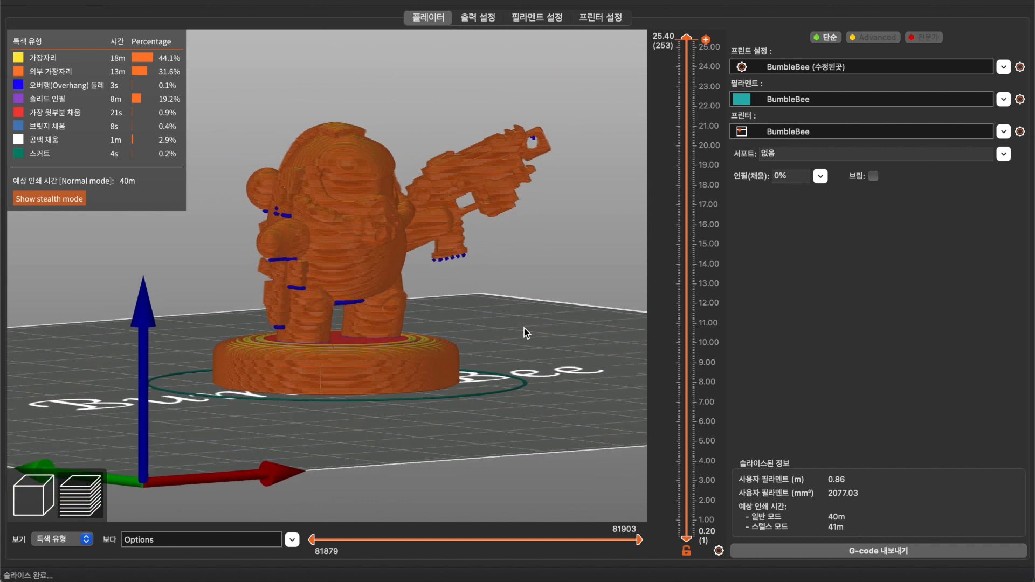